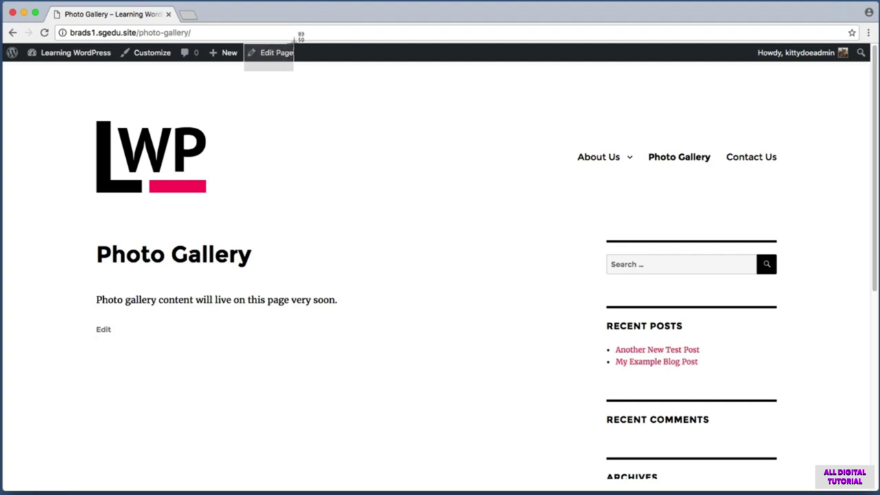
- Open the Photo Gallery page for editing and replace its text with "Below is a collection of some of my favorite photographs:" plus a new line
left_click(278, 53)
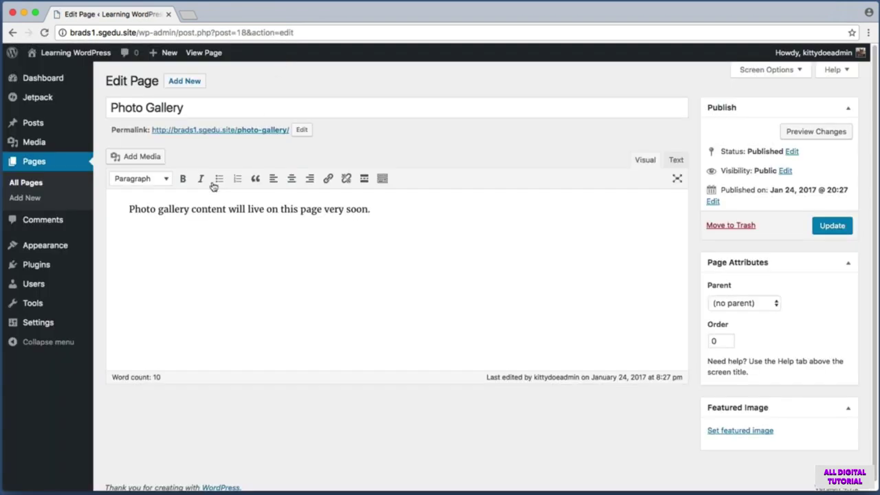
left_click_drag(115, 199, 410, 266)
left_click_drag(364, 210, 126, 208)
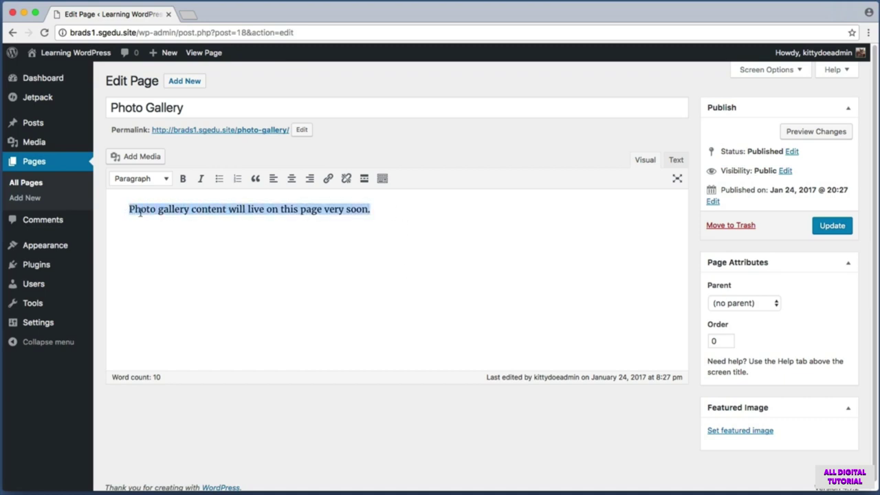
key("BackSpace")
type("Below is a c")
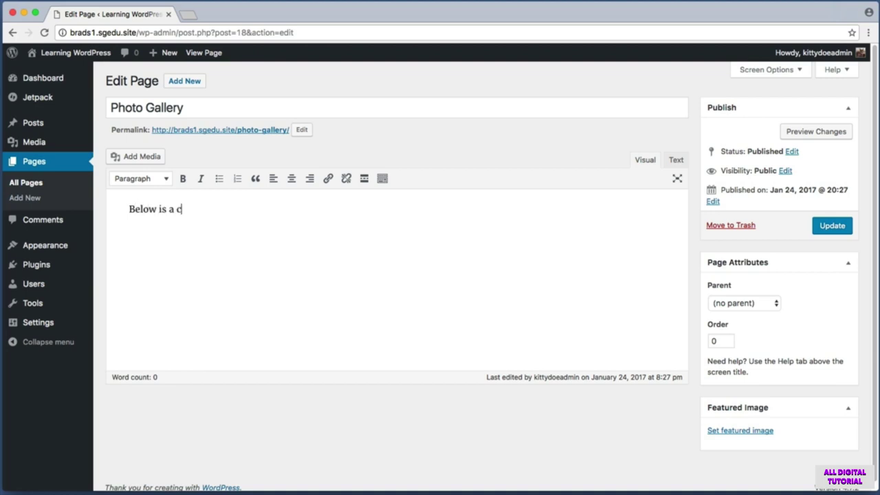
type("ollection of some of my favir")
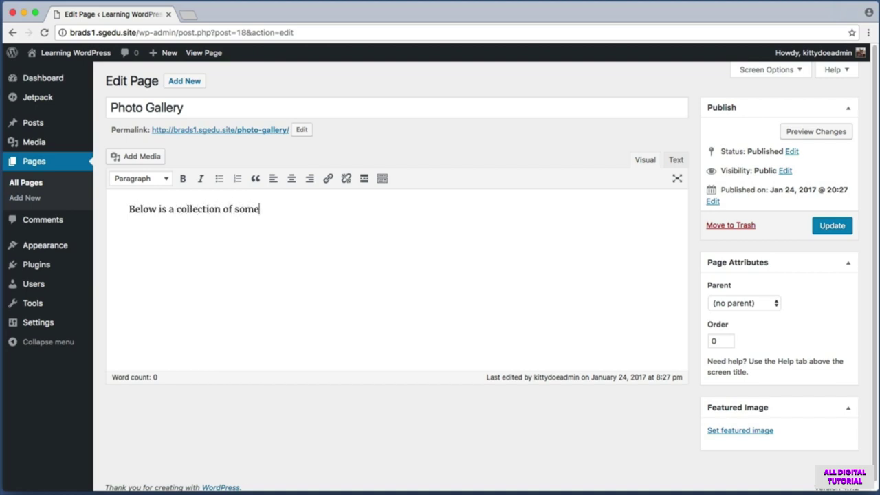
key("BackSpace")
key("BackSpace")
type("orite photography")
key("BackSpace")
type("s:")
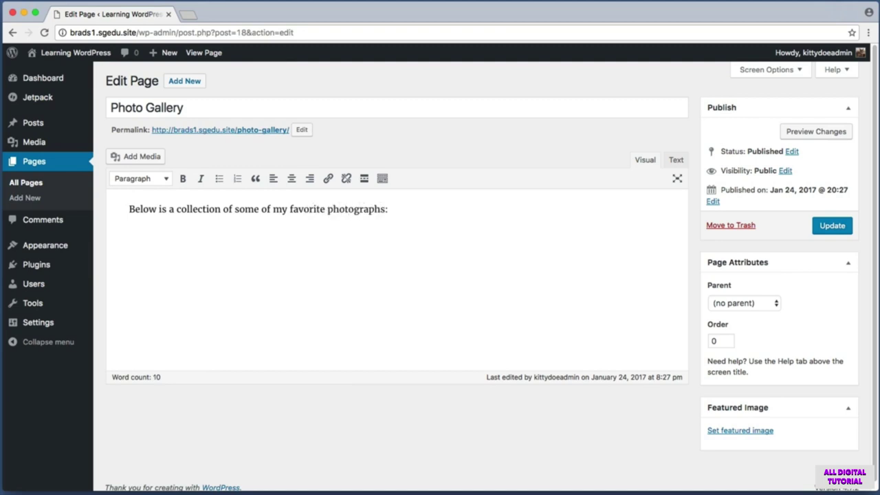
key("Return")
left_click_drag(147, 246, 122, 232)
key("super+shift+4")
left_click_drag(132, 233, 205, 286)
key("super+shift+4")
left_click_drag(221, 242, 302, 301)
key("super+shift+4")
left_click_drag(334, 244, 398, 296)
key("super+shift+4")
left_click_drag(431, 242, 514, 303)
- Start adding media to the page and switch to creating a gallery
key("super+shift+4")
left_click_drag(108, 146, 178, 169)
left_click(161, 165)
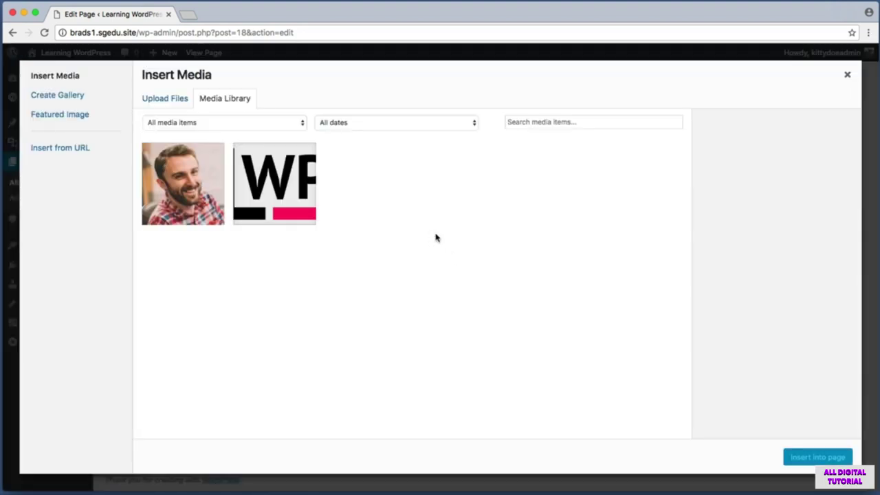
key("super+shift+4")
left_click_drag(28, 68, 132, 210)
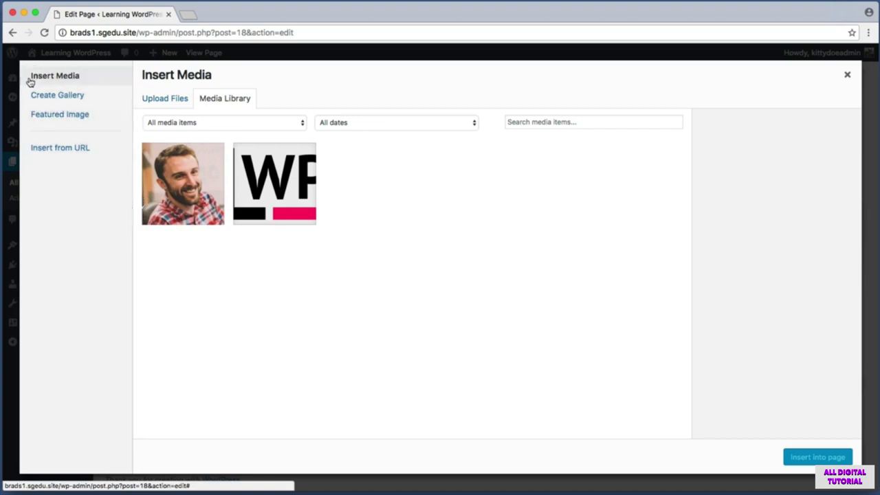
key("super+shift+4")
left_click_drag(26, 69, 101, 84)
key("super+shift+4")
left_click_drag(23, 87, 92, 103)
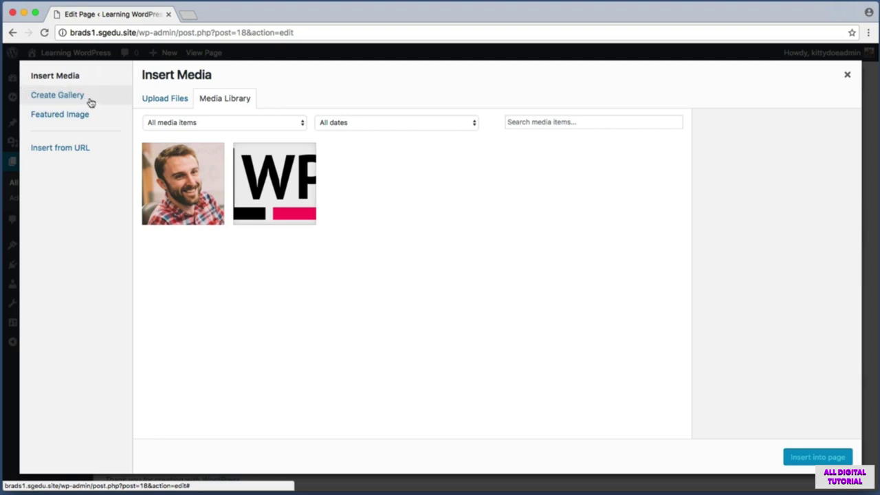
left_click(55, 98)
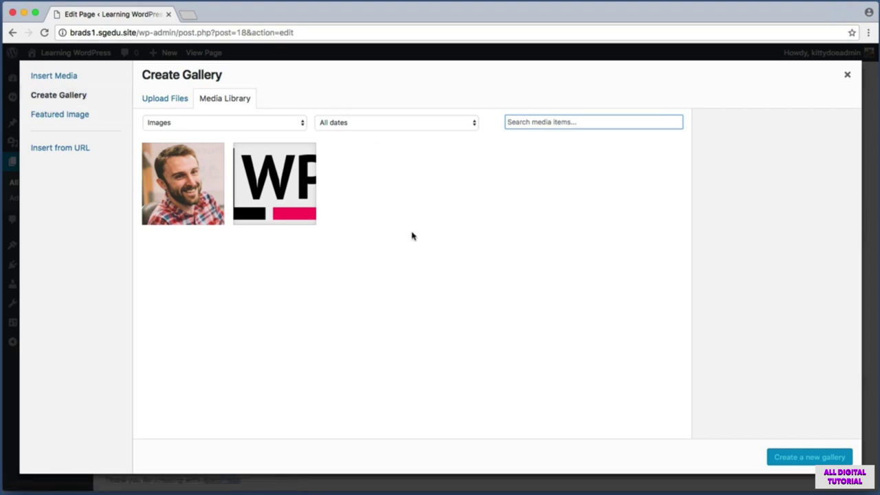
- Switch the gallery source to uploading files and open the file chooser
key("super+shift+4")
left_click_drag(197, 90, 256, 105)
key("super+shift+4")
left_click_drag(362, 262, 138, 138)
left_click_drag(136, 88, 193, 110)
left_click(181, 105)
key("super+shift+4")
left_click_drag(423, 244, 568, 291)
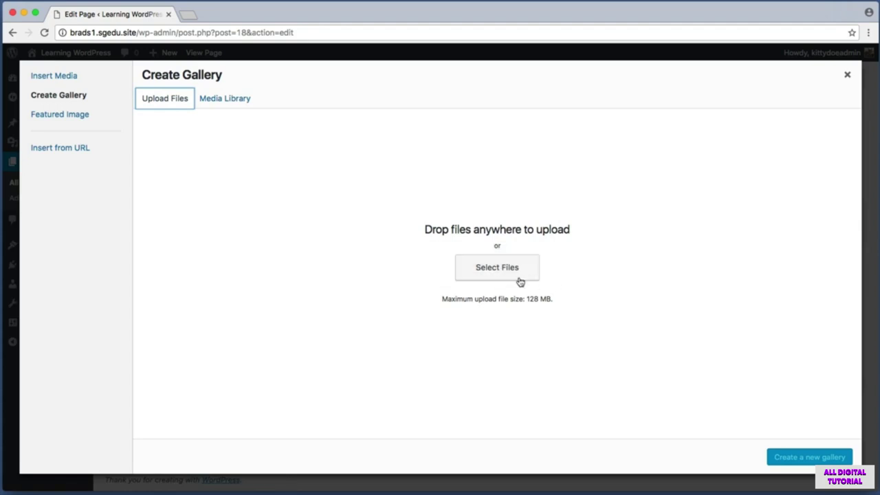
left_click(511, 275)
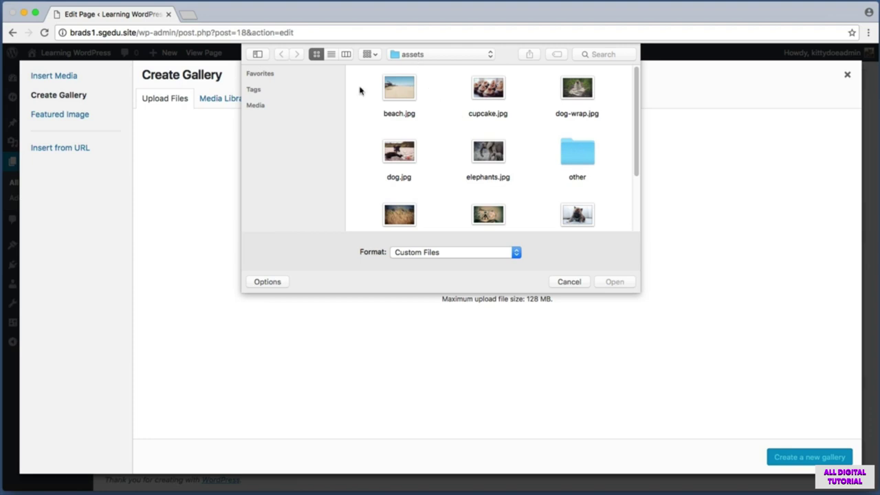
- Select all eight image files in the assets folder, leaving out the subfolders, and upload them
left_click_drag(361, 88, 595, 92)
left_click_drag(360, 143, 491, 167)
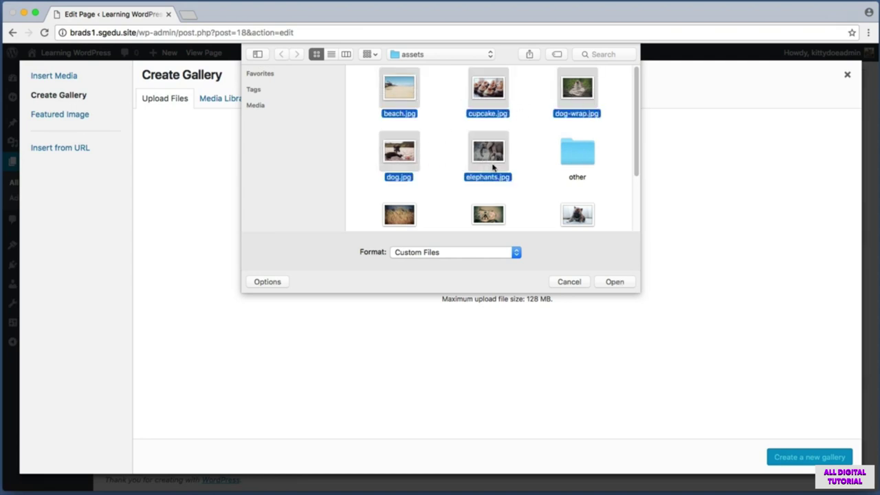
scroll(491, 167, "down", 3)
left_click_drag(350, 146, 605, 173)
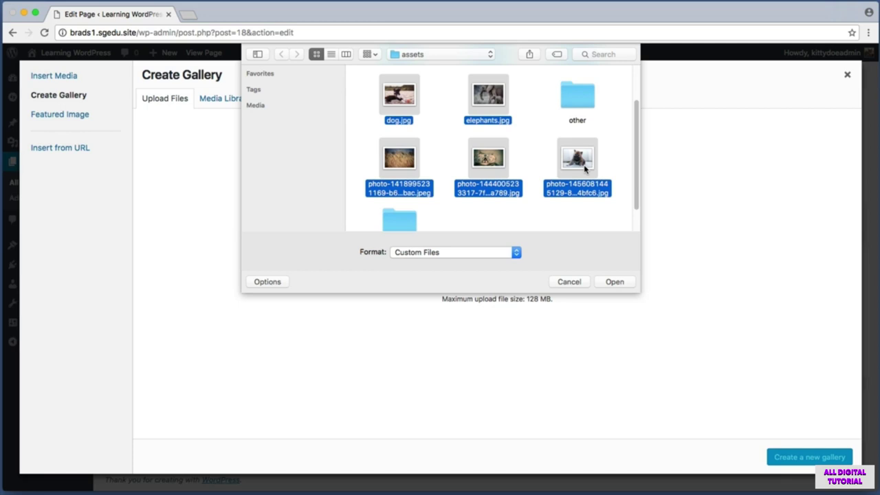
left_click(622, 285)
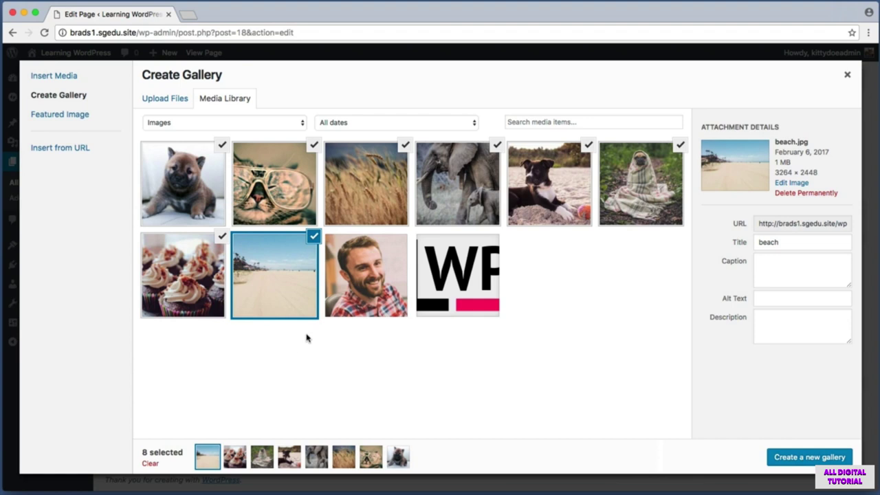
- Add the existing portrait photo and logo to the gallery selection, and deselect both again
key("super+shift+4")
left_click_drag(324, 326, 507, 227)
key("super+shift+4")
left_click_drag(357, 334, 514, 239)
left_click(383, 264)
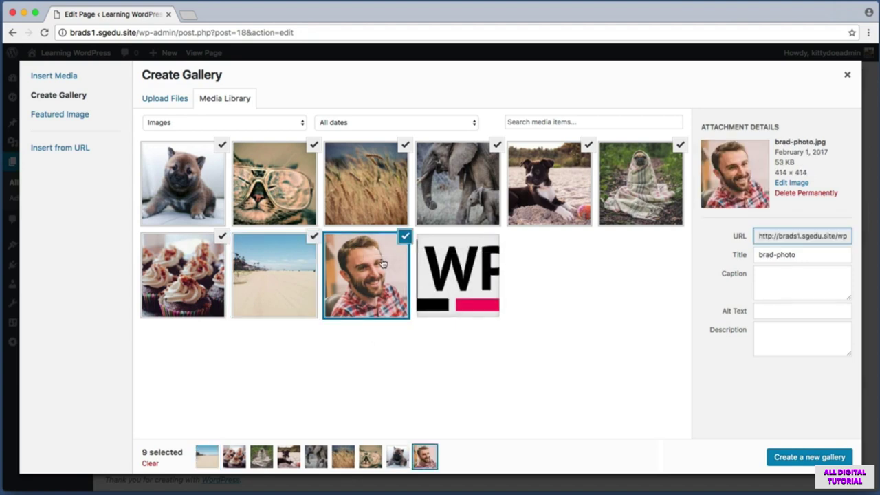
left_click(474, 262)
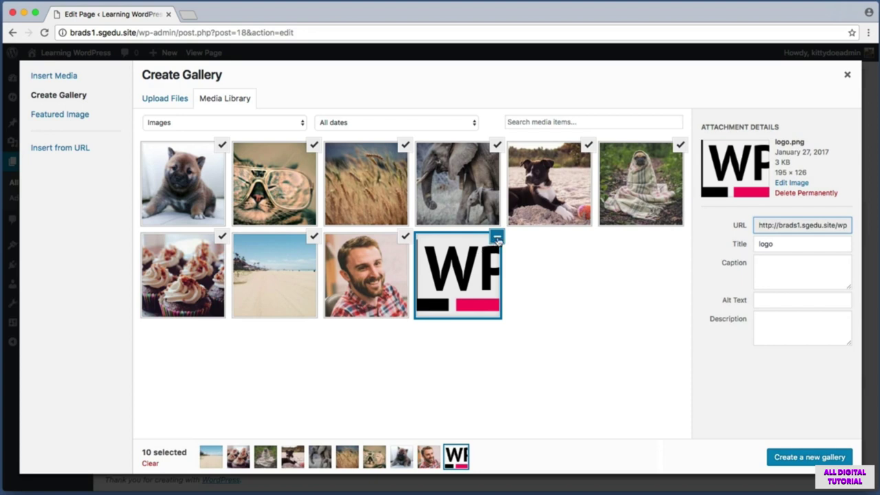
left_click(497, 239)
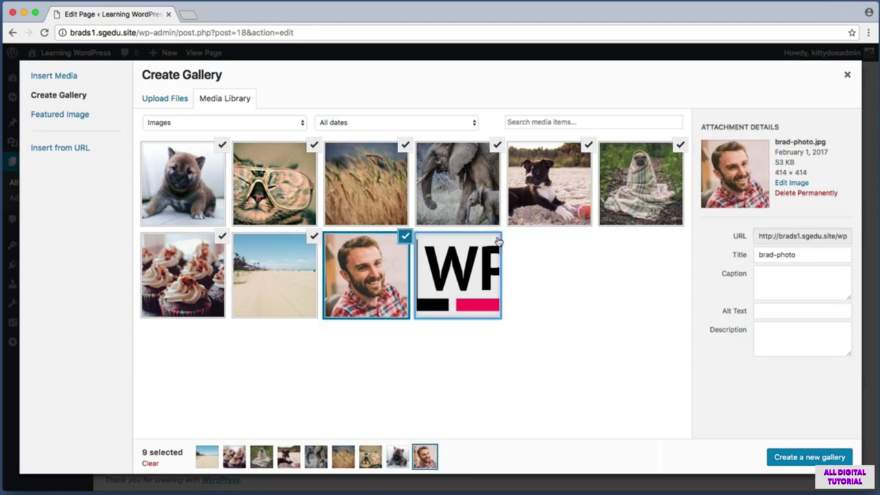
left_click(405, 238)
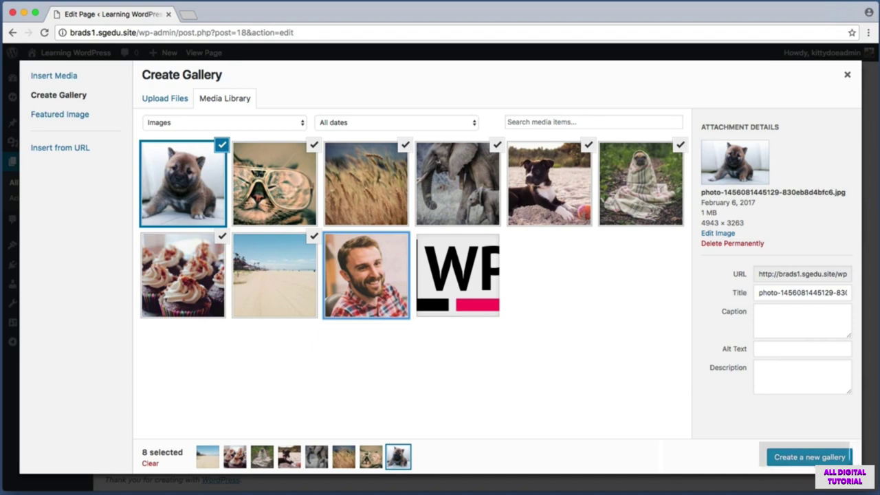
- Create a new gallery from the uploaded images and reorder it to begin with elephants, cat with glasses, cupcakes, dog and beach
left_click(846, 457)
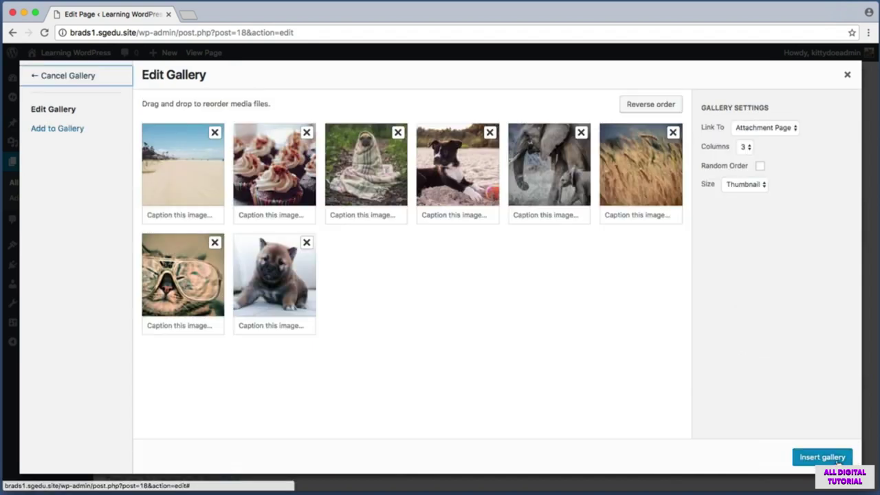
left_click_drag(201, 170, 304, 169)
left_click_drag(454, 177, 287, 176)
left_click_drag(549, 165, 202, 161)
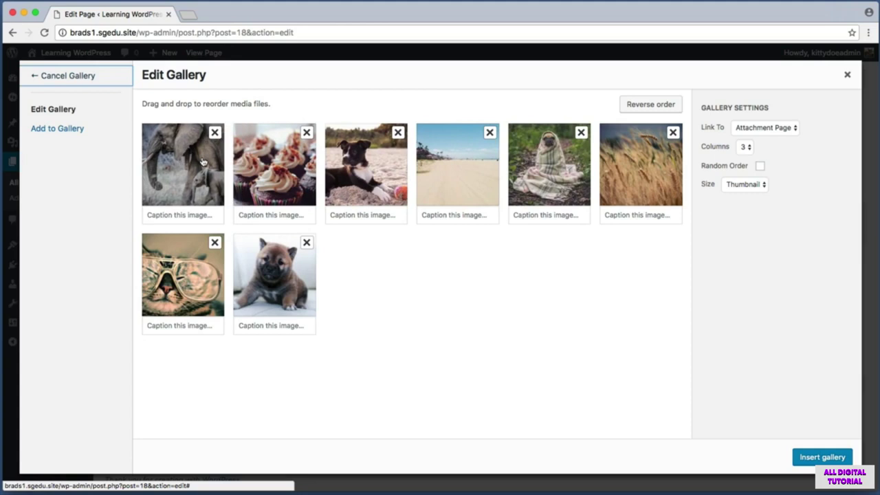
left_click_drag(190, 265, 283, 155)
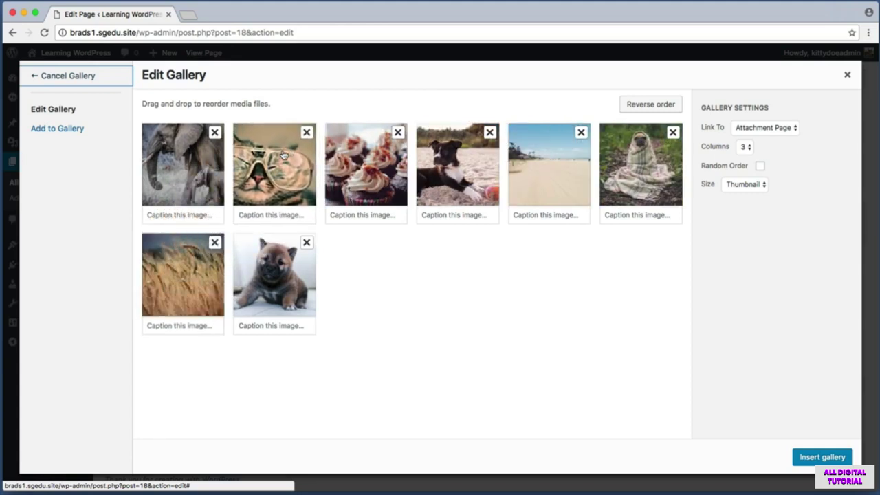
- Caption the elephant image "Elephant with baby elephant" and the cupcake image "Cupcakes!"
left_click(188, 214)
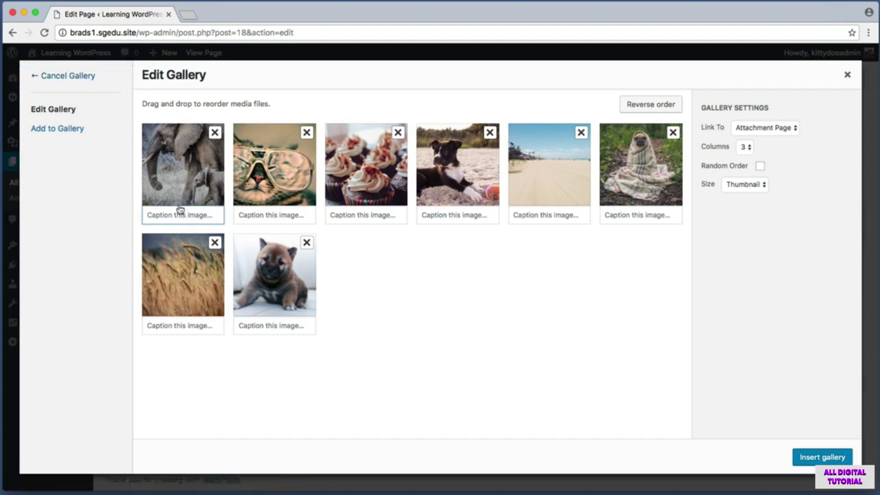
type("Elephant with baby elep")
type("hant")
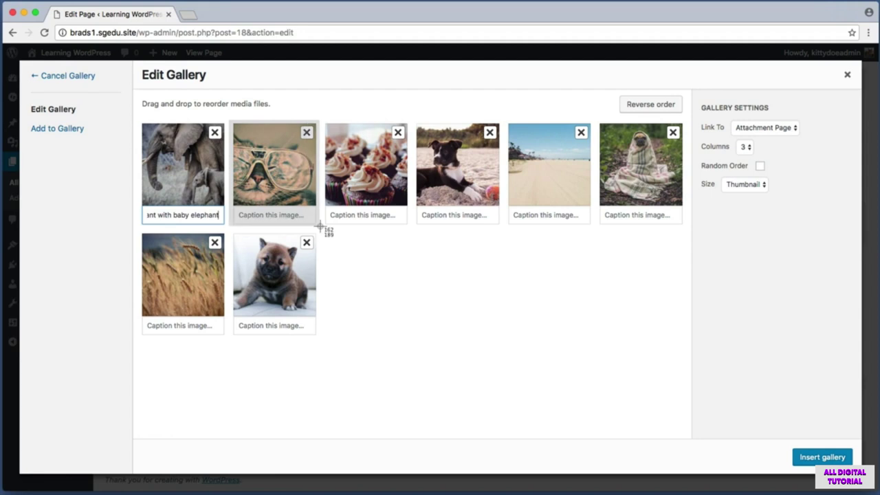
left_click(341, 215)
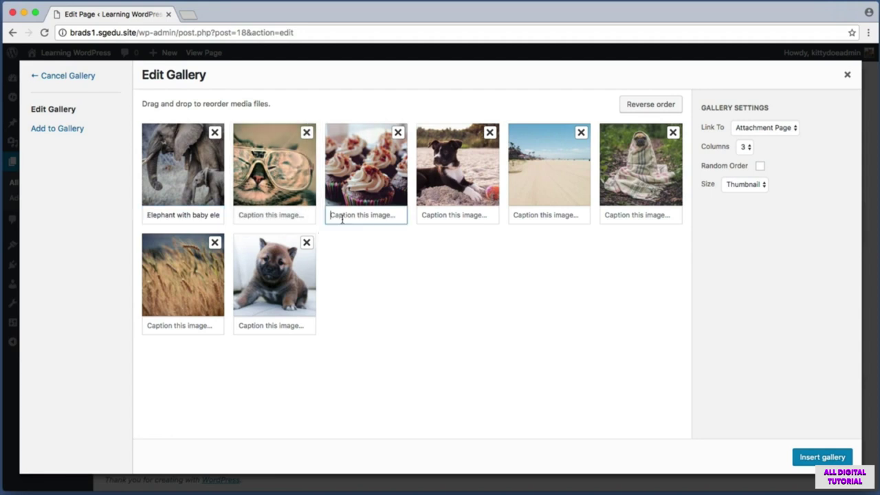
type("C")
- Set the gallery images to link to the Media File
key("super+shift+4")
left_click_drag(689, 85, 856, 285)
key("super+shift+4")
left_click_drag(694, 121, 806, 137)
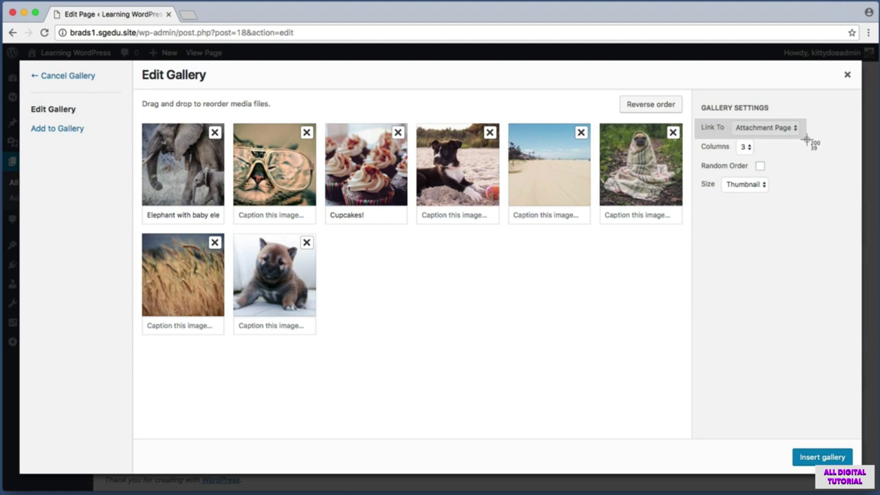
left_click_drag(807, 137, 807, 140)
left_click(786, 129)
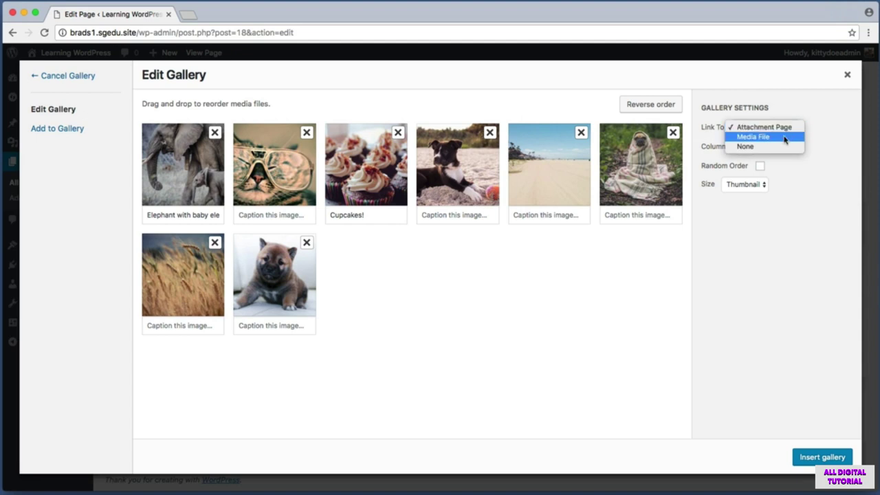
left_click(785, 138)
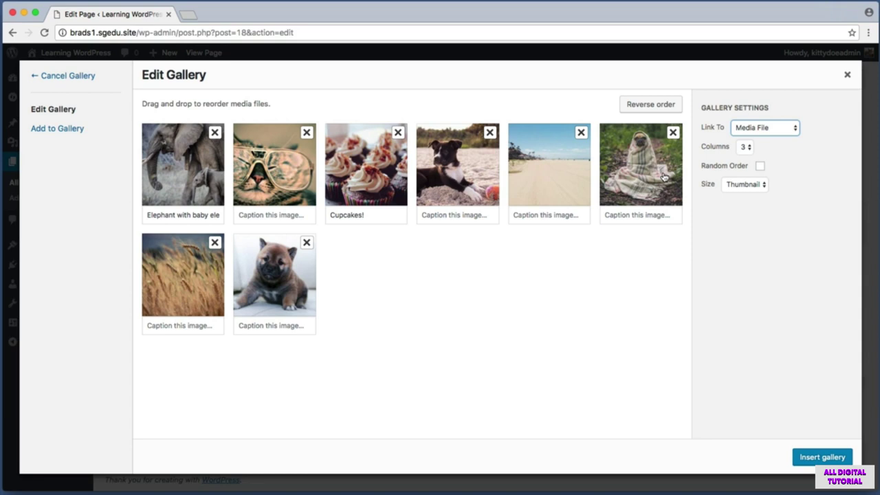
- Set the gallery layout to 4 columns
key("super+shift+4")
left_click_drag(697, 137, 771, 159)
left_click(746, 150)
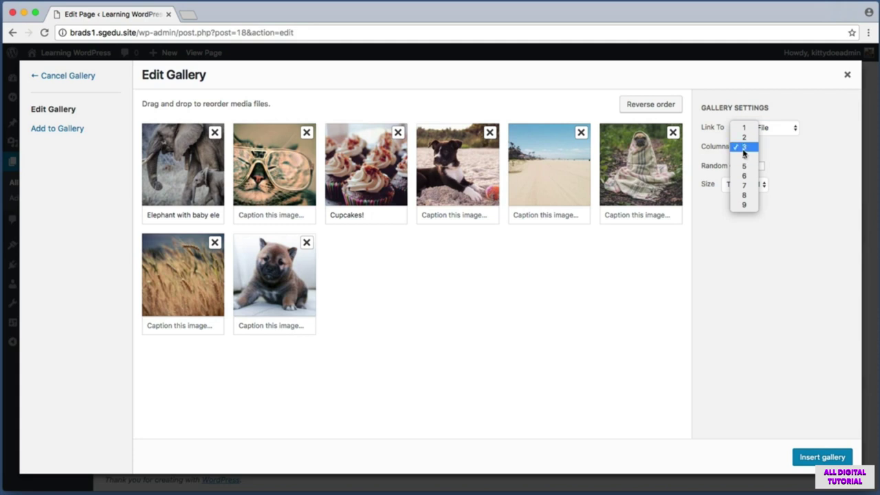
left_click(749, 157)
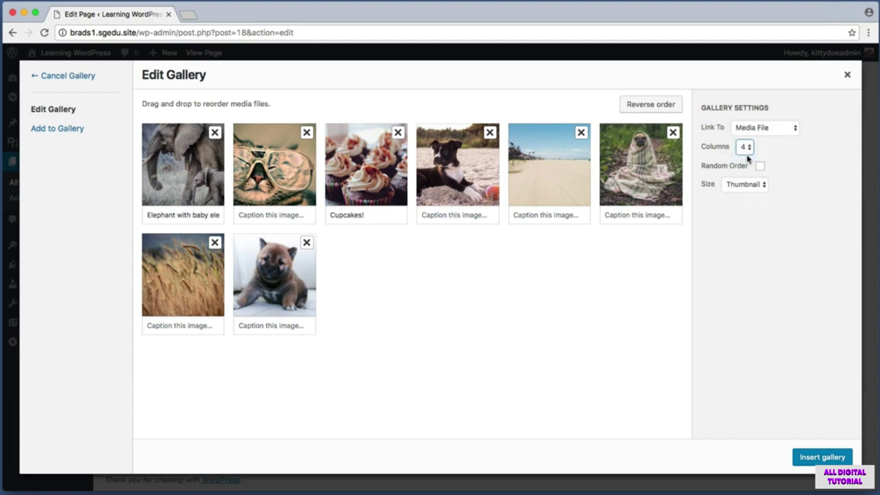
- Choose Thumbnail as the gallery image size, leaving random order off
key("super+shift+4")
left_click_drag(695, 158, 779, 176)
left_click_drag(181, 171, 186, 170)
left_click(752, 186)
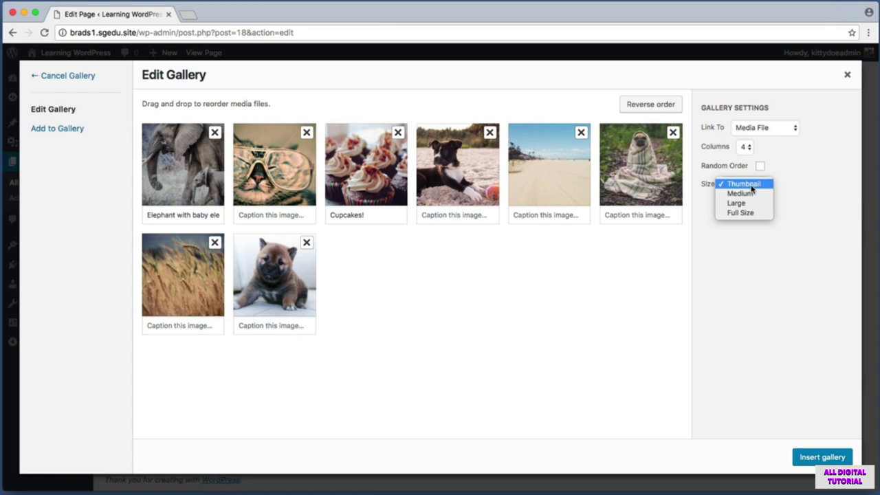
left_click(752, 185)
key("super+shift+4")
left_click_drag(697, 176, 768, 196)
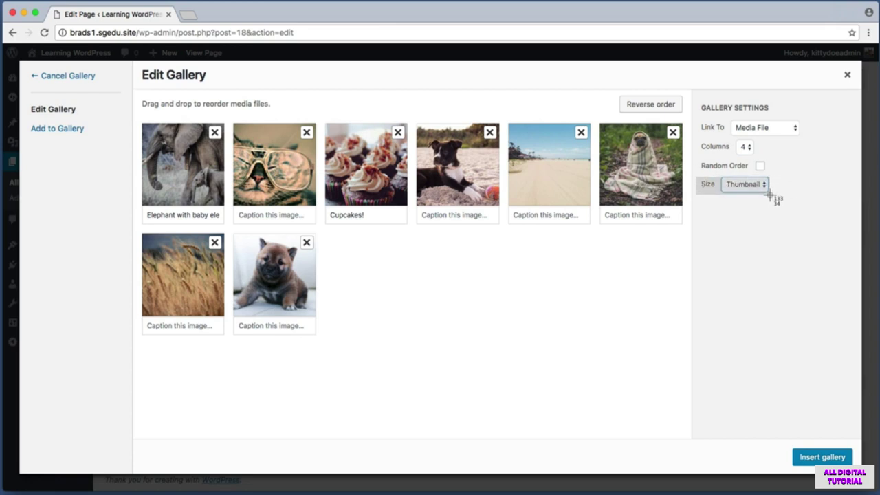
left_click_drag(769, 196, 769, 197)
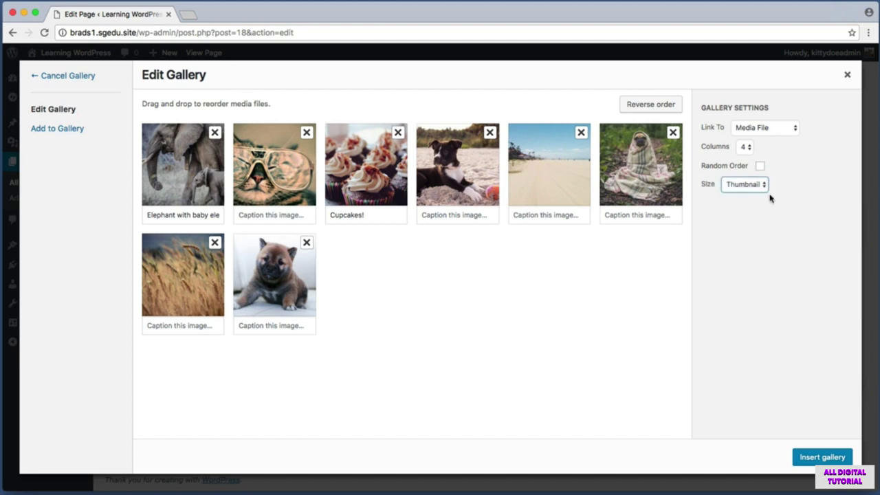
- Insert the configured gallery into the page below the introductory sentence
key("super+shift+4")
left_click_drag(770, 438, 860, 468)
left_click(838, 460)
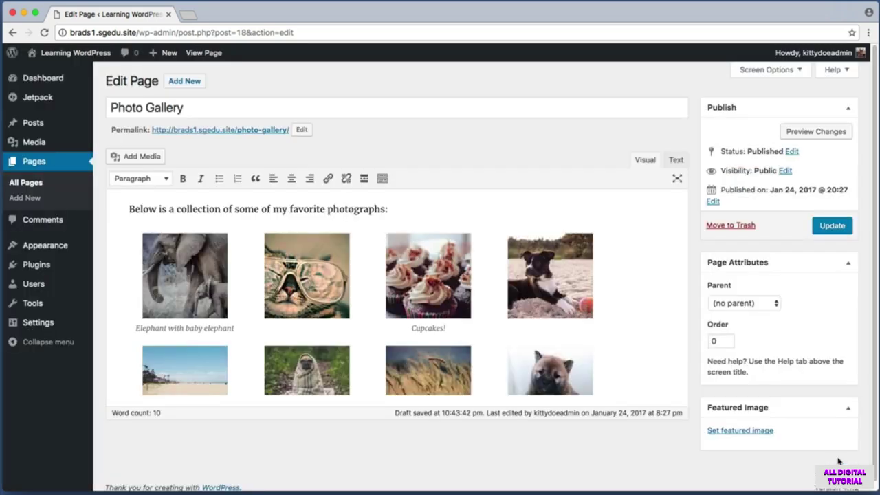
key("super+shift+4")
left_click_drag(103, 211, 637, 371)
- Update the published Photo Gallery page with the new content
key("super+shift+4")
left_click_drag(792, 210, 858, 237)
left_click(843, 234)
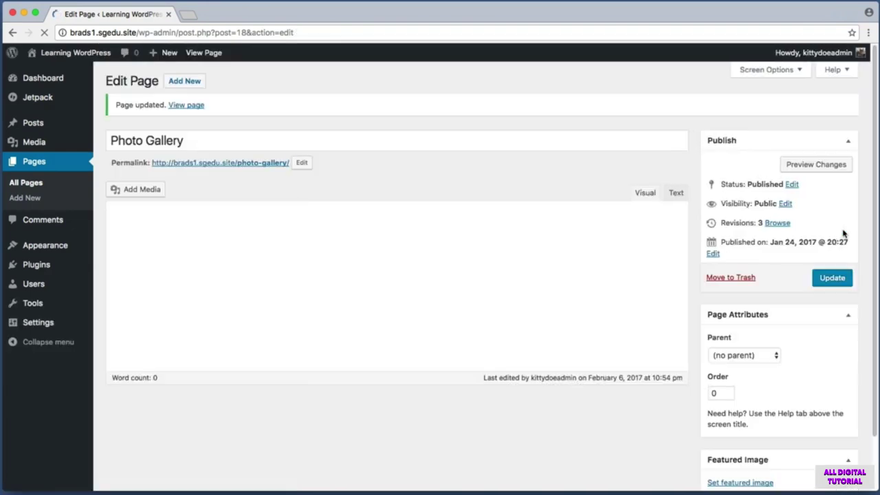
key("super+shift+4")
left_click_drag(103, 88, 278, 124)
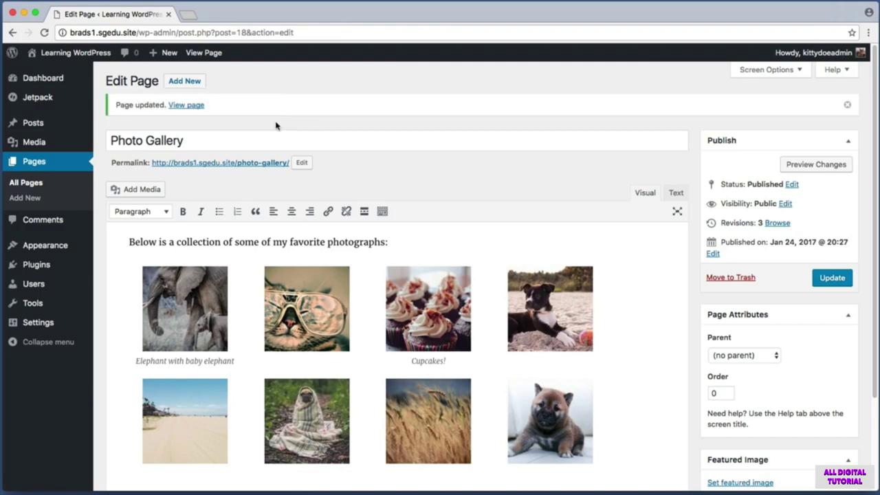
- View the published Photo Gallery page, open the elephant photo at full size, and return to the gallery page
left_click(192, 106)
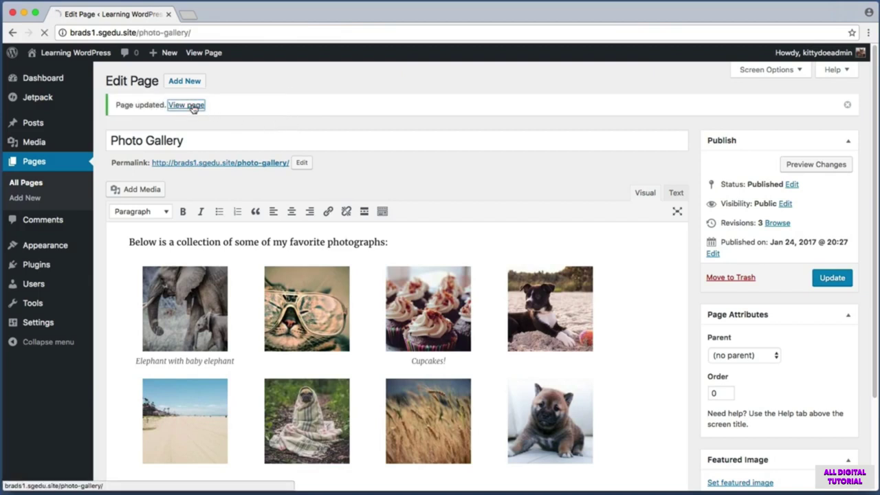
scroll(728, 199, "down", 5)
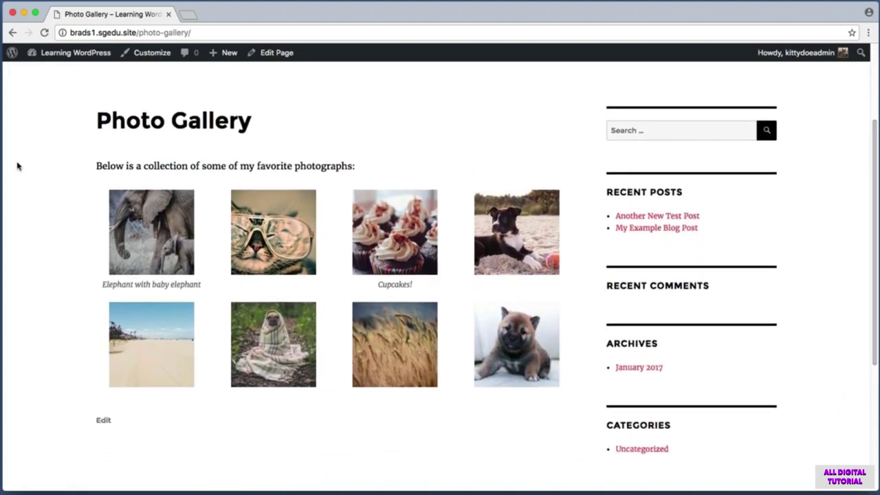
left_click(137, 228)
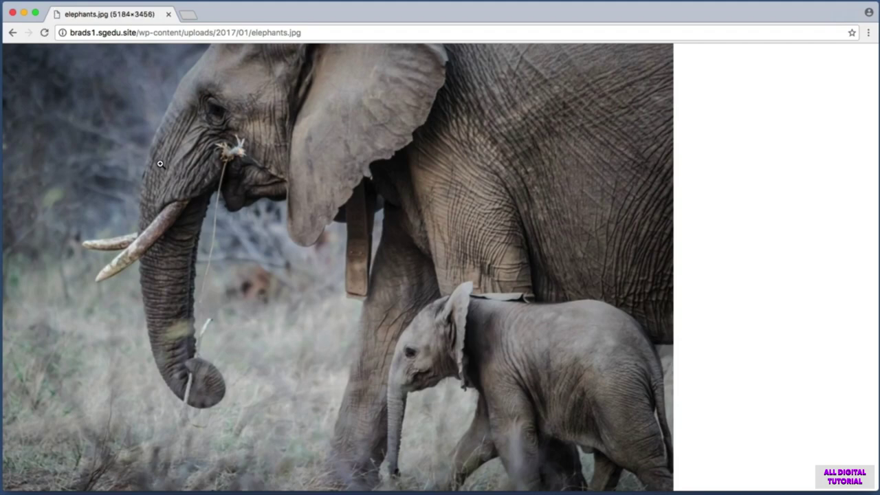
left_click(160, 163)
left_click(161, 164)
left_click(13, 33)
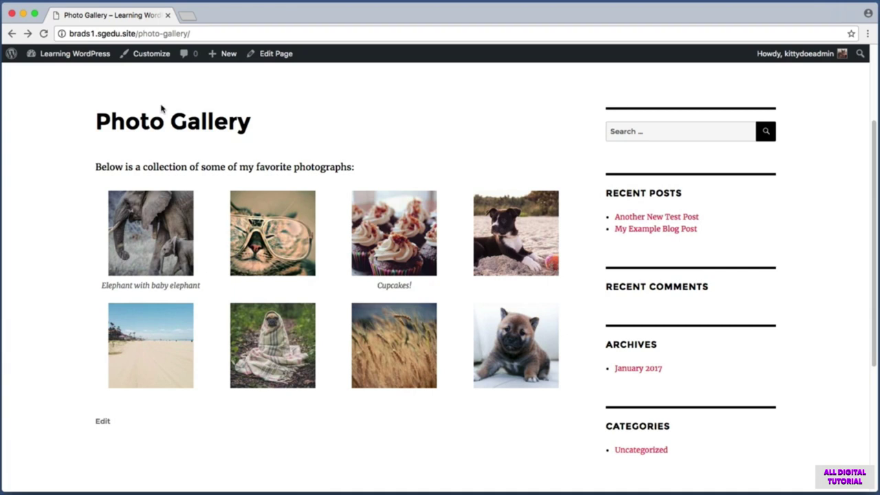
- Reopen the Photo Gallery page for editing from its published view
key("super+shift+4")
left_click_drag(248, 74, 303, 41)
left_click(282, 60)
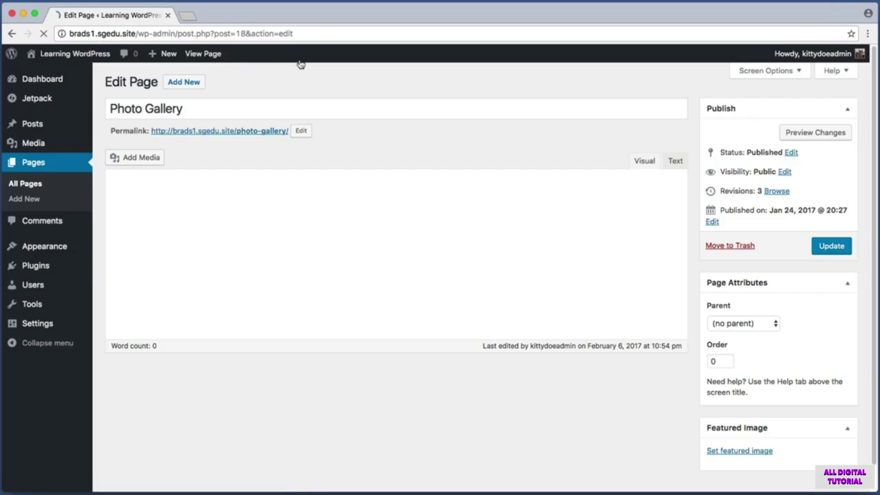
- Add a new line reading "Scenic Photos" below the existing gallery
scroll(550, 206, "down", 1)
left_click(634, 345)
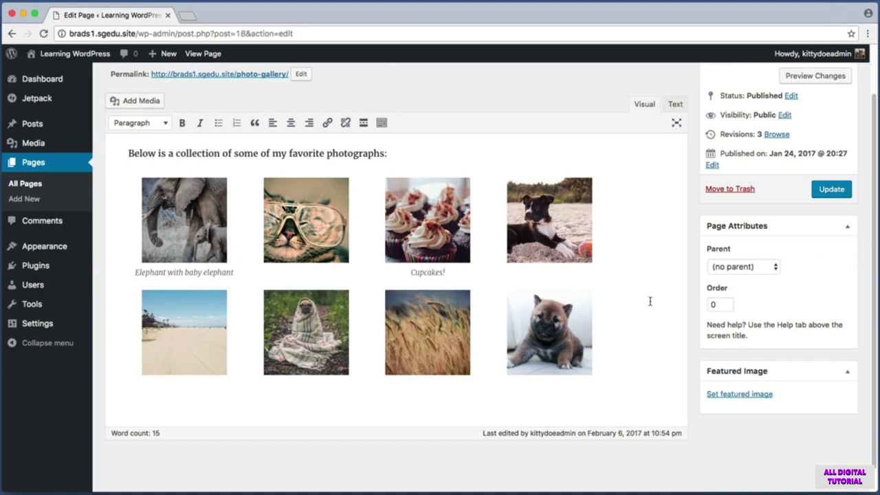
key("Return")
key("super+shift+4")
left_click_drag(130, 397, 154, 416)
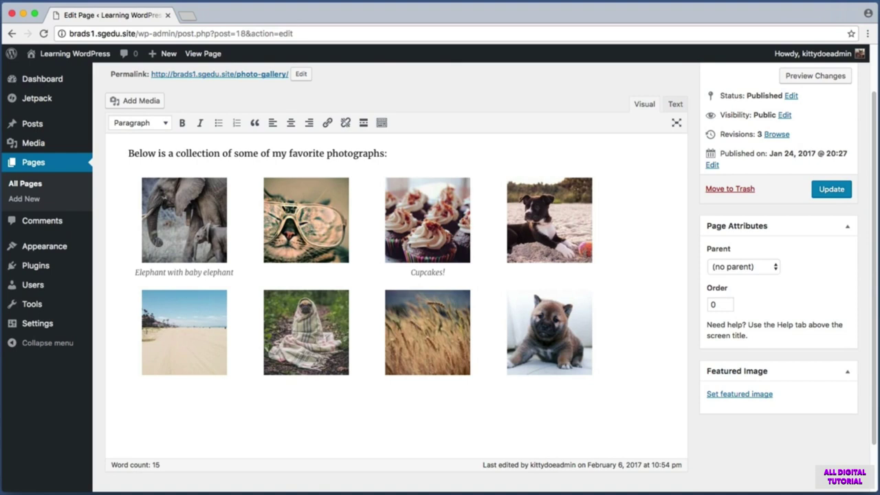
type("Scenic Photos")
- Format the "Scenic Photos" line as Heading 2 and start an empty paragraph beneath it
left_click_drag(210, 410, 118, 408)
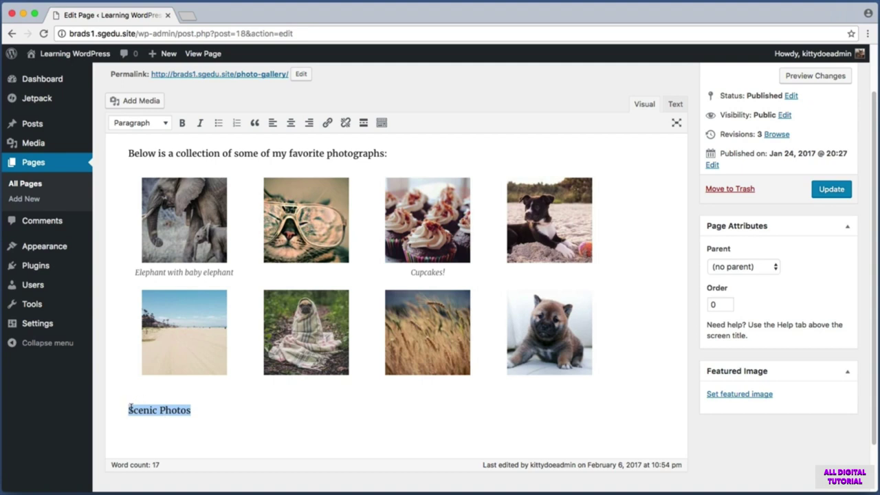
left_click_drag(197, 409, 121, 410)
key("super+shift+4")
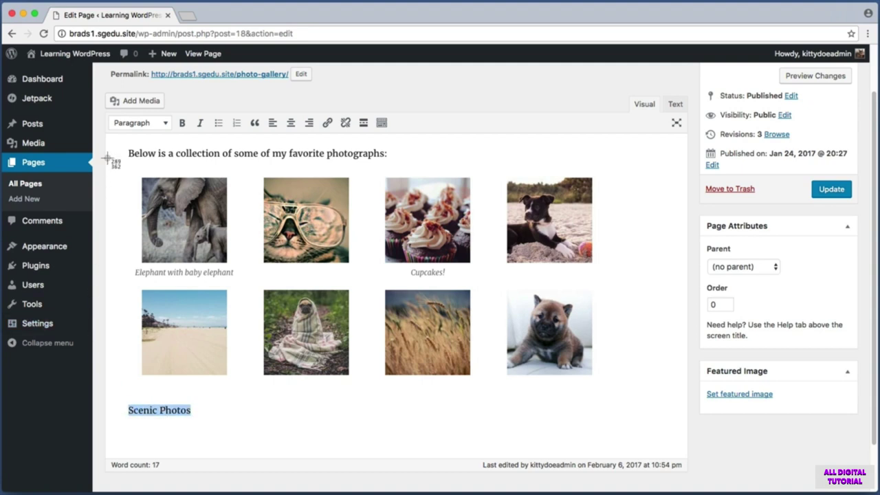
left_click(166, 127)
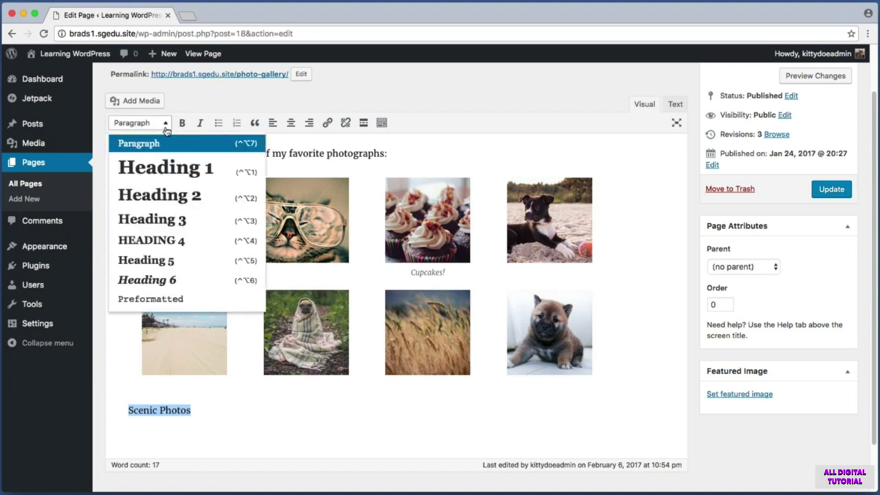
left_click(152, 197)
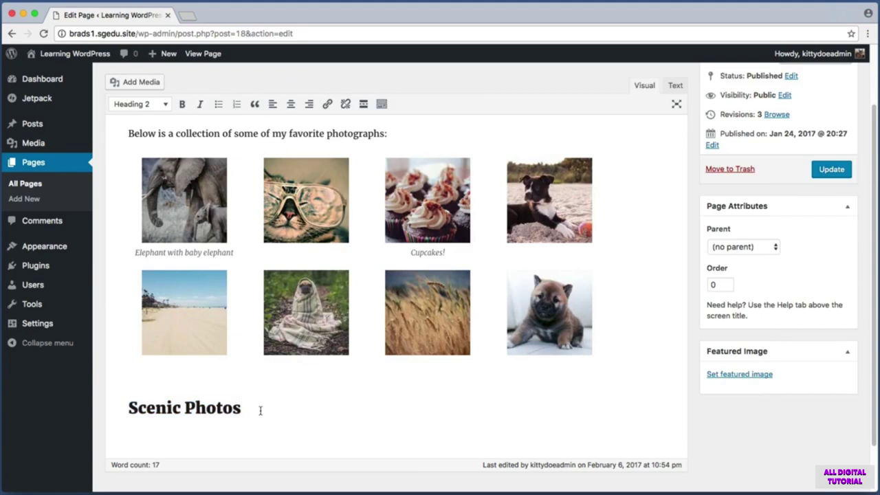
key("Return")
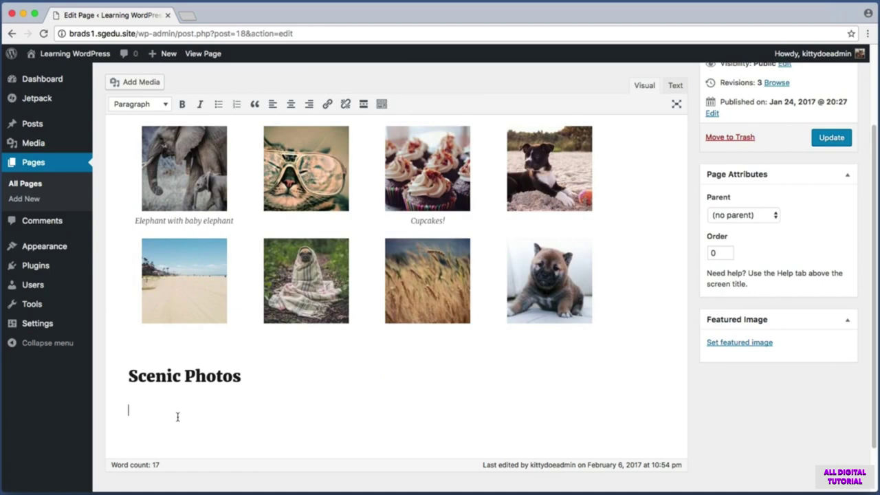
- Start creating a new gallery in the empty paragraph under the Scenic Photos heading
key("super+shift+4")
left_click_drag(115, 394, 157, 418)
key("super+shift+4")
left_click_drag(98, 64, 176, 90)
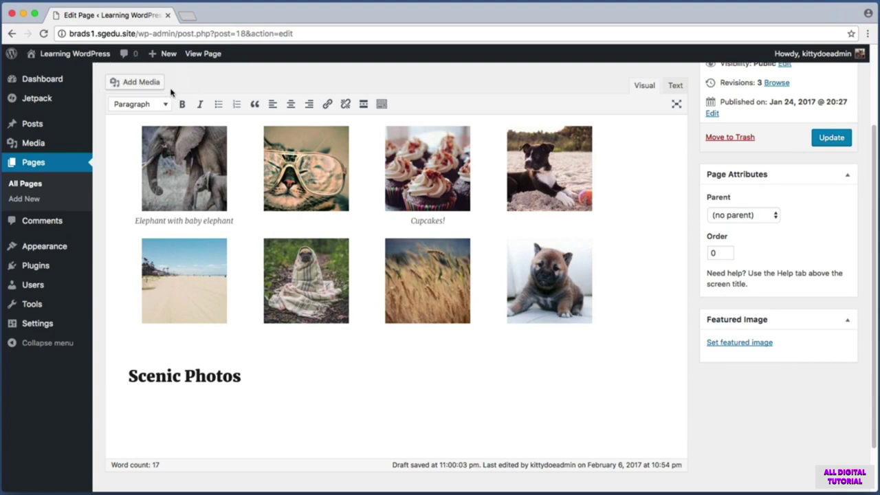
left_click(143, 83)
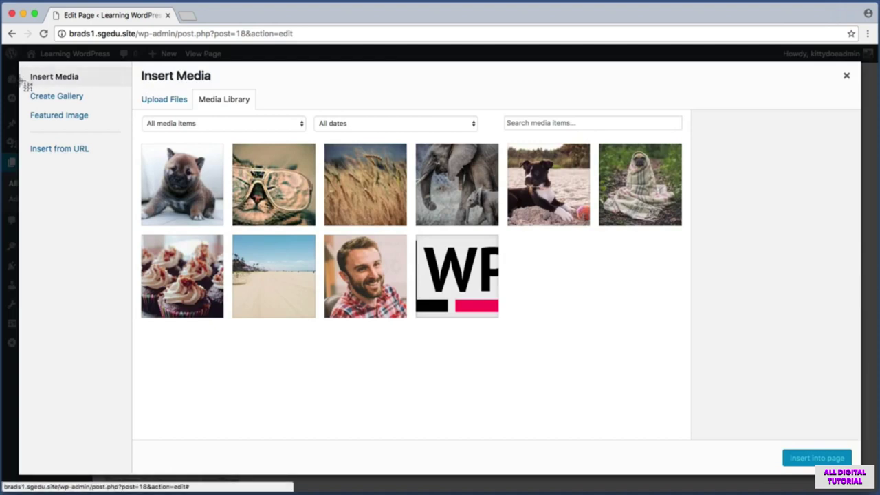
left_click_drag(66, 99, 104, 107)
left_click(57, 99)
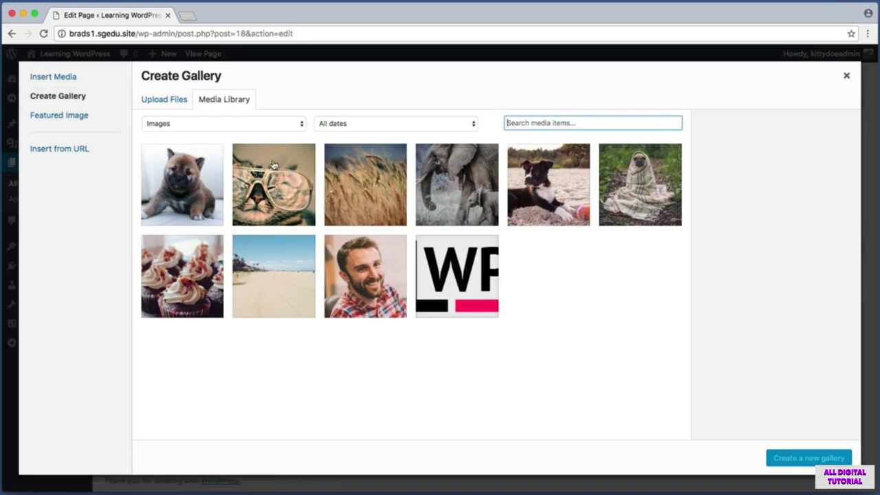
- Upload all four images from the scenic folder inside assets for the new gallery
key("super+shift+4")
left_click_drag(135, 90, 184, 108)
left_click(176, 103)
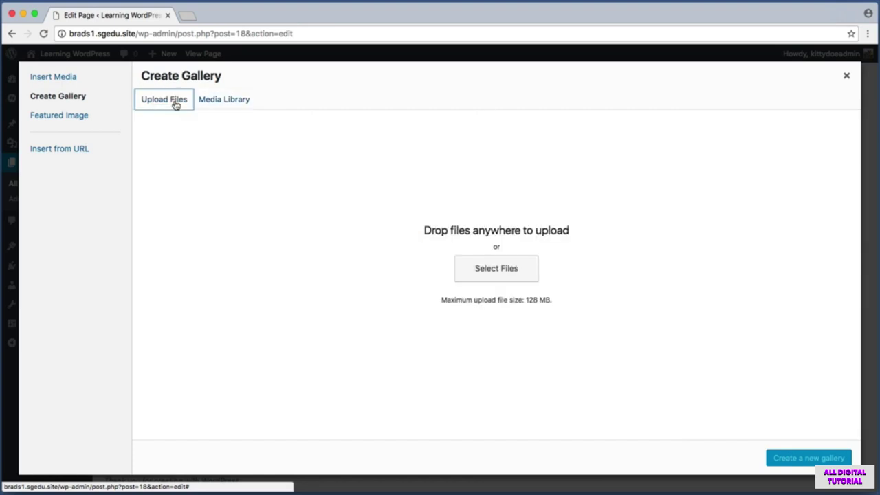
key("super+shift+4")
left_click_drag(432, 248, 544, 283)
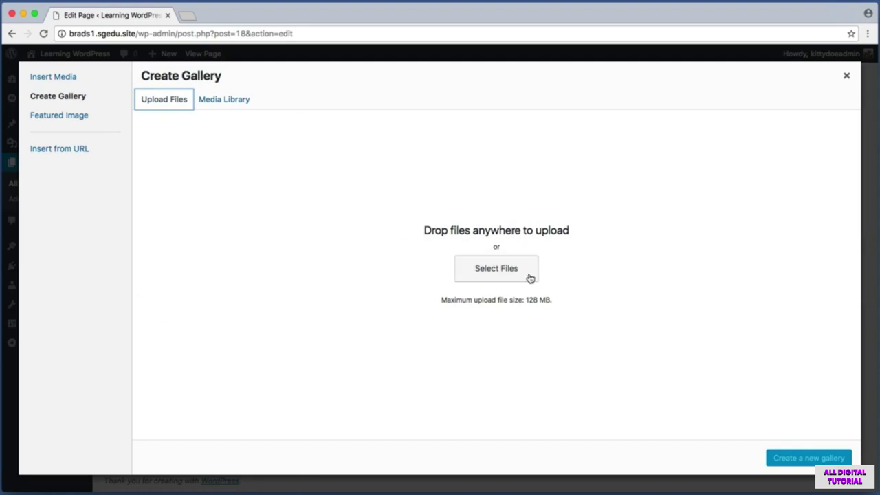
left_click(521, 273)
scroll(643, 186, "down", 5)
left_click(396, 192)
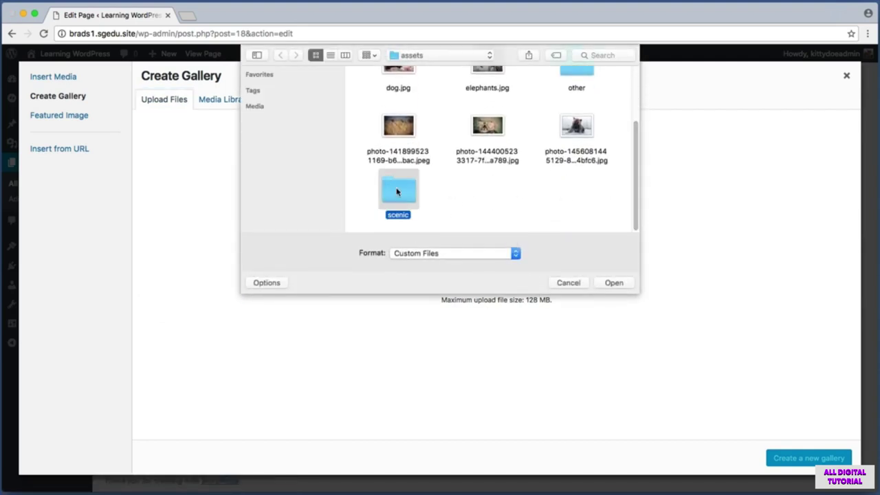
double_click(396, 192)
left_click_drag(359, 215, 611, 95)
left_click(613, 284)
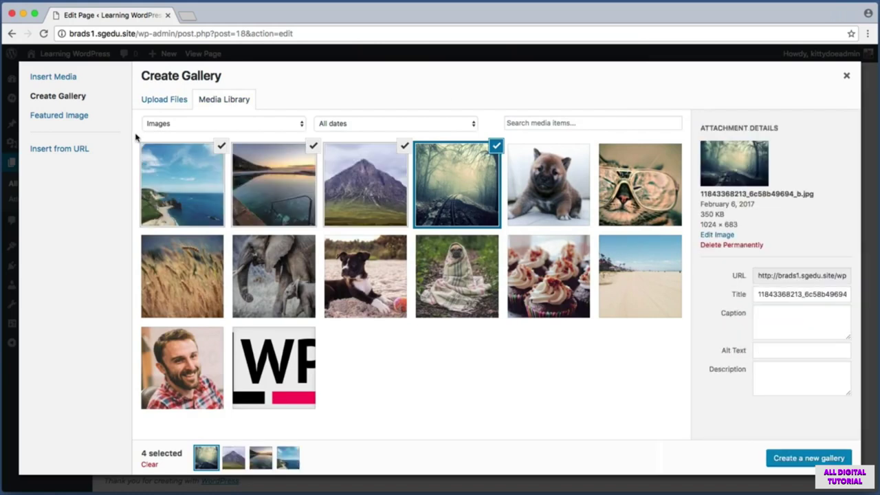
- Create a new gallery from the four uploaded images and move the mountain photo to first place
key("super+shift+4")
left_click_drag(135, 136, 507, 234)
key("super+shift+4")
left_click_drag(752, 436, 861, 466)
left_click(819, 458)
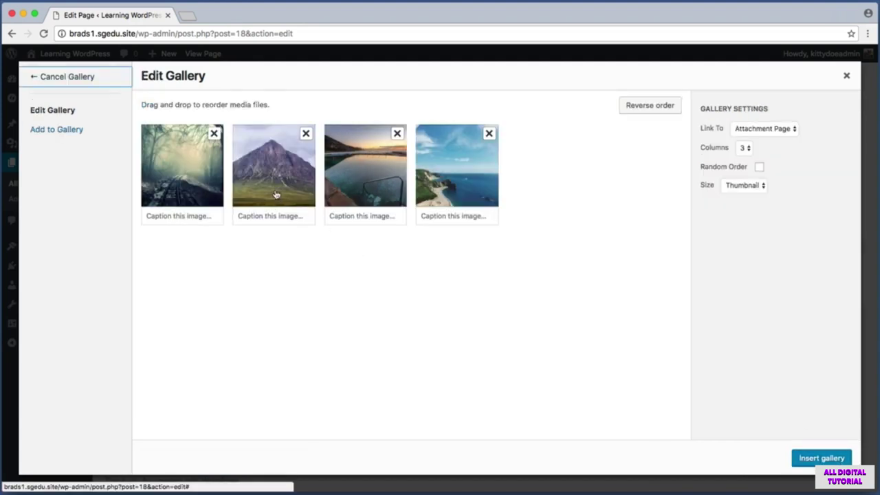
left_click_drag(274, 169, 176, 165)
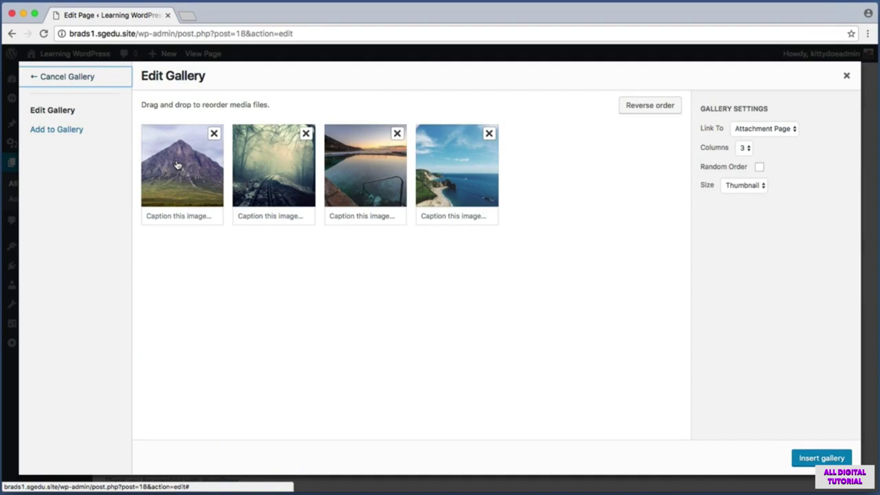
- Link the scenic gallery's images to Media File and set the layout to 4 columns
key("super+shift+4")
left_click_drag(687, 107, 814, 218)
left_click(765, 131)
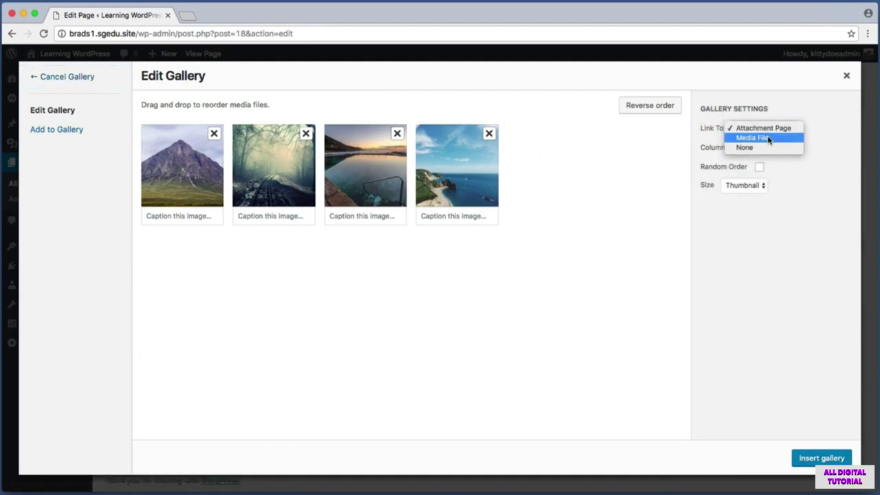
left_click(768, 140)
key("super+shift+4")
left_click_drag(699, 143, 764, 165)
left_click(744, 148)
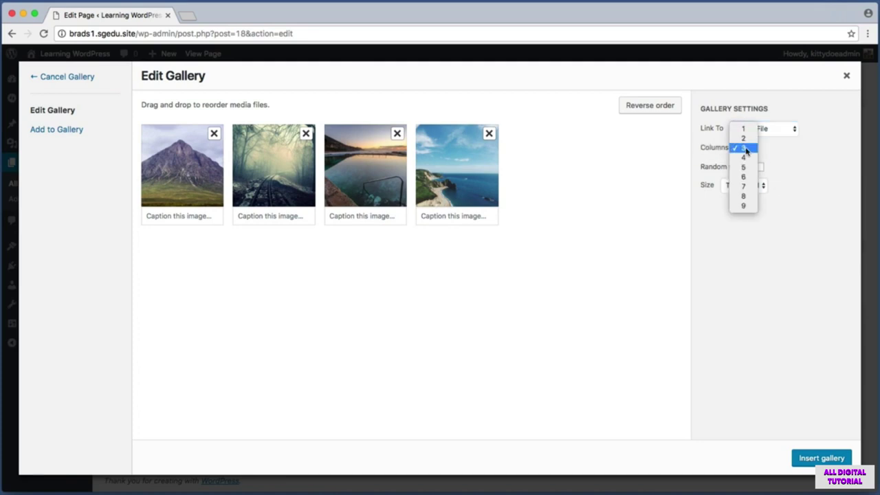
left_click(744, 148)
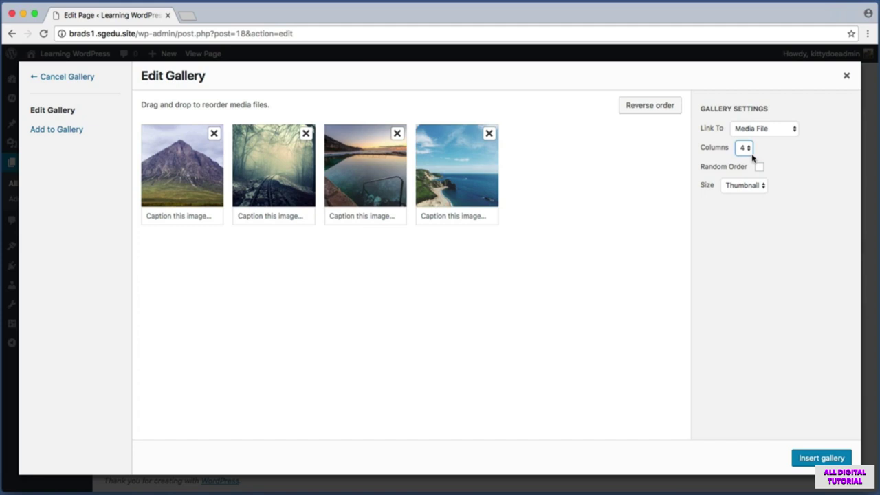
- Insert the scenic gallery into the page below the Scenic Photos heading
key("super+shift+4")
left_click_drag(774, 440, 852, 471)
left_click(822, 458)
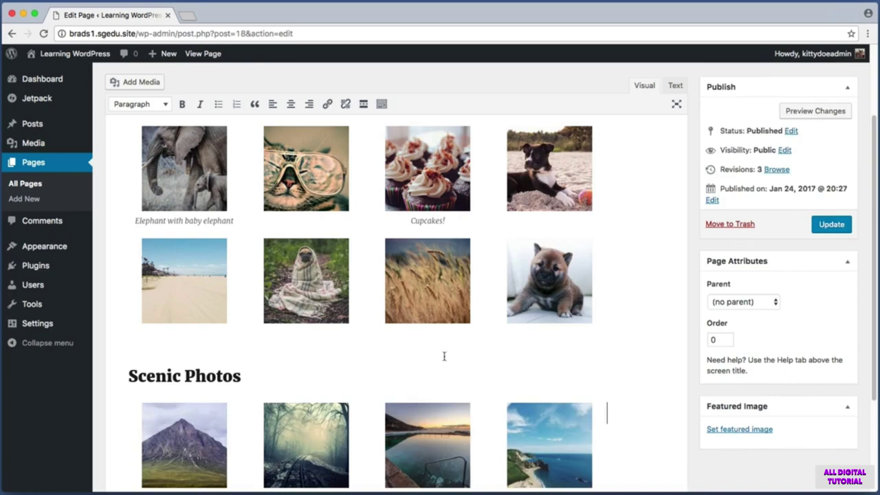
scroll(445, 357, "down", 1)
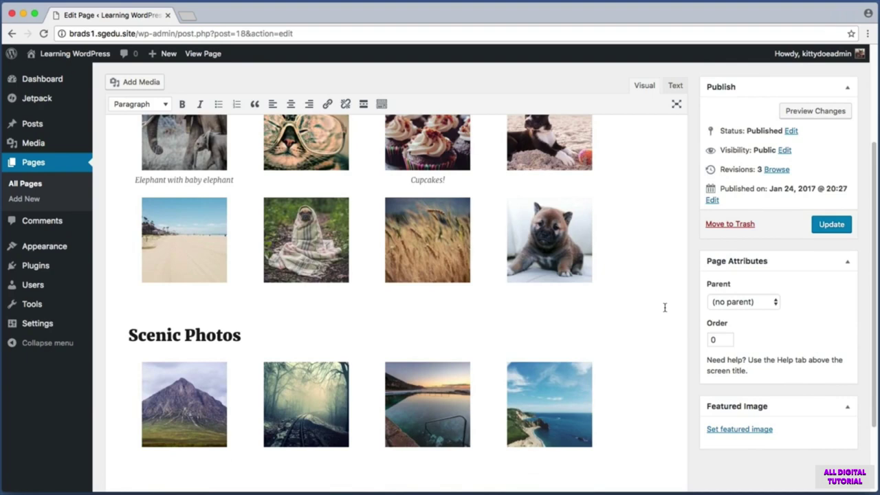
- Update the published Photo Gallery page with the Scenic Photos section
scroll(665, 307, "up", 5)
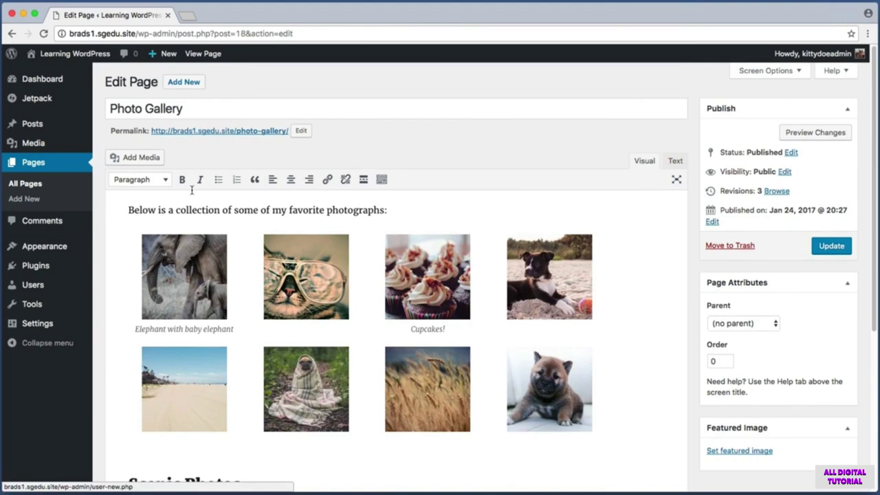
left_click_drag(110, 108, 203, 119)
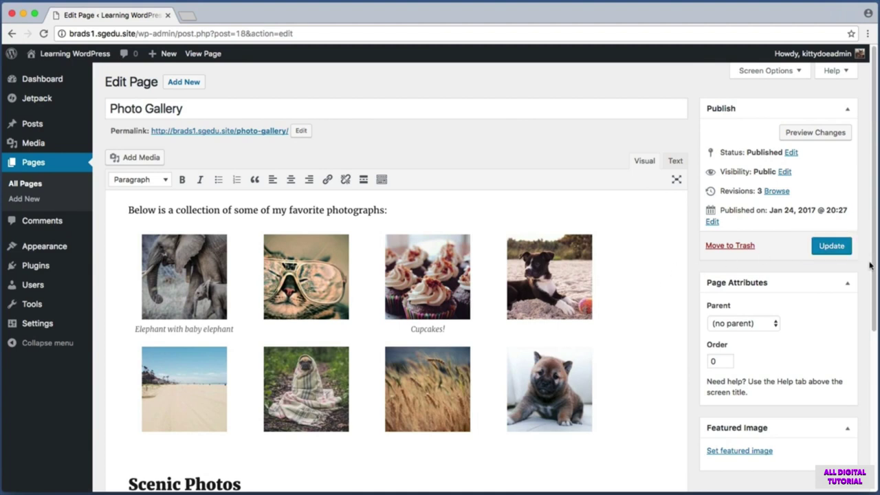
left_click(831, 246)
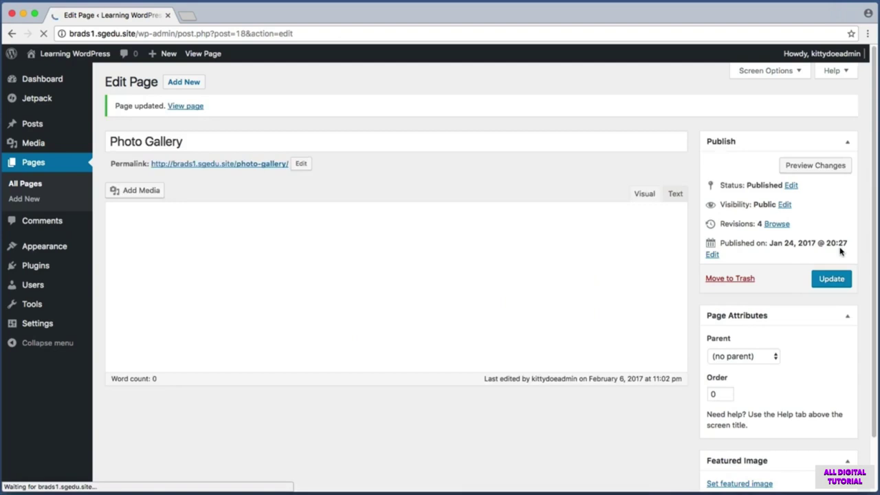
- View the updated page and examine both galleries and the Scenic Photos heading
left_click_drag(151, 113, 222, 122)
left_click(196, 108)
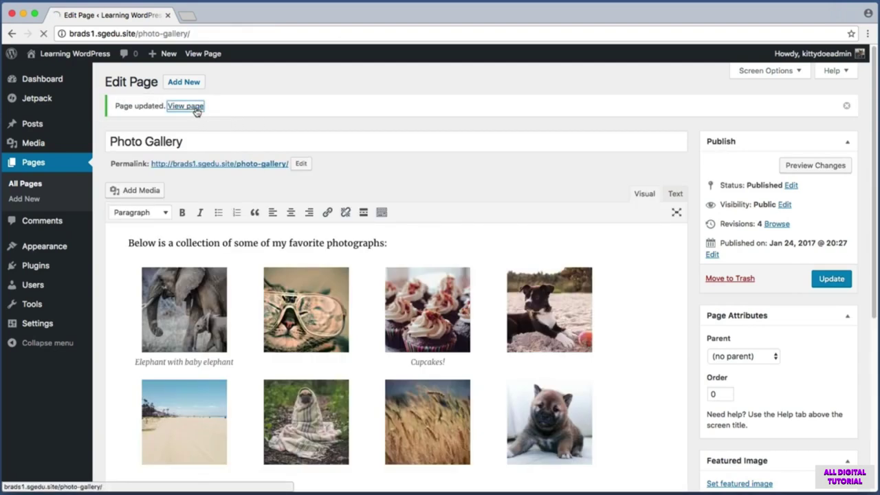
left_click_drag(876, 141, 876, 278)
key("super+shift+4")
left_click_drag(55, 96, 499, 287)
key("super+shift+4")
left_click_drag(76, 311, 228, 340)
key("super+shift+4")
left_click_drag(93, 338, 570, 453)
key("super+shift+4")
left_click_drag(330, 334, 459, 467)
- Open the scenic pool and mountain photos at full size, returning to the gallery page after each
left_click(387, 383)
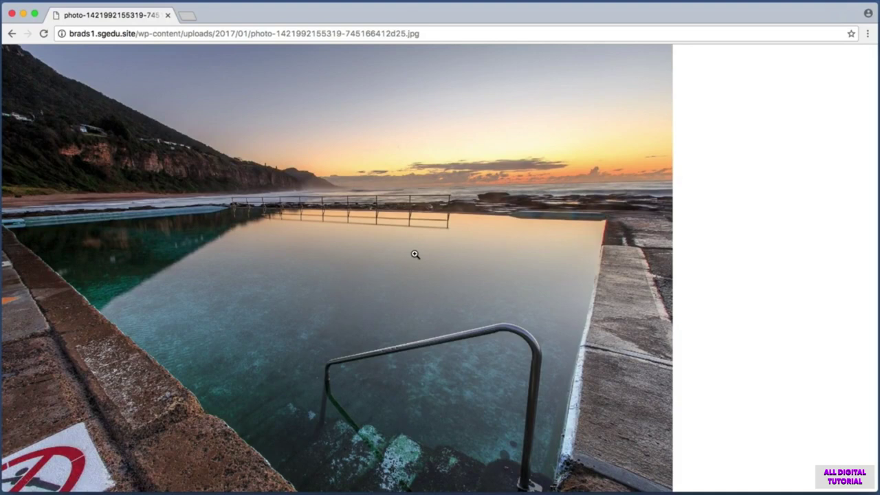
left_click(415, 255)
left_click(415, 254)
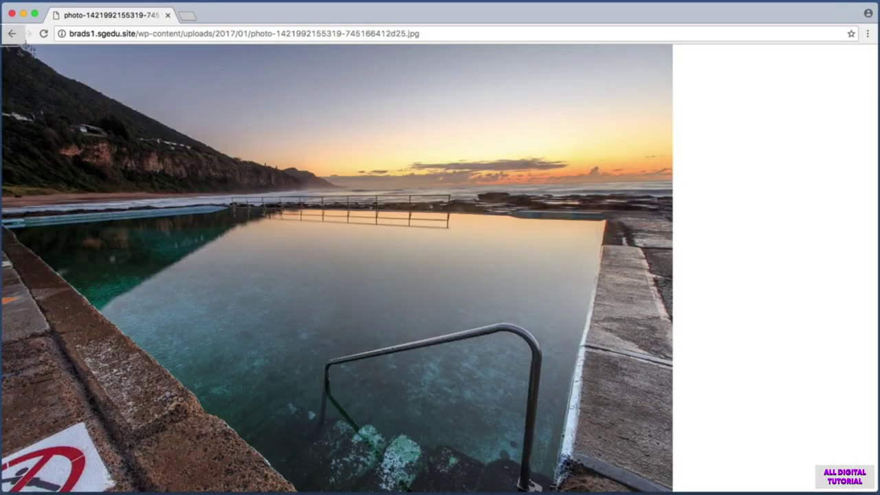
left_click(11, 34)
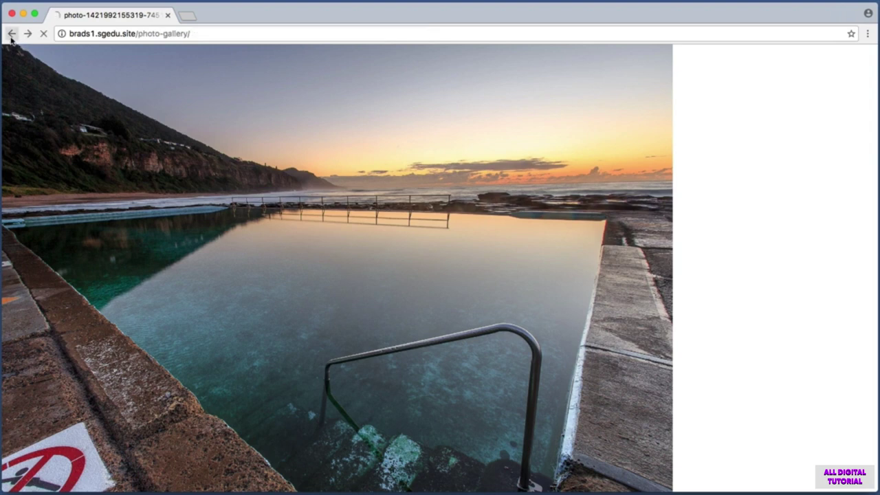
left_click(140, 411)
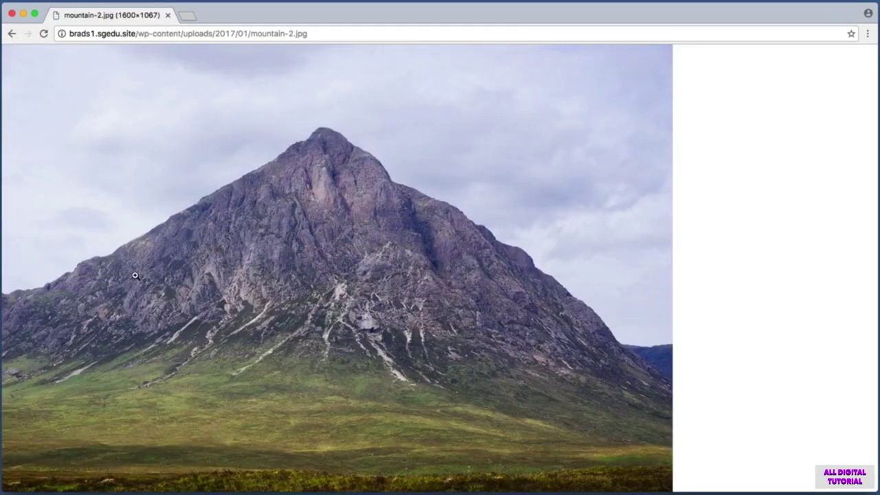
left_click(11, 35)
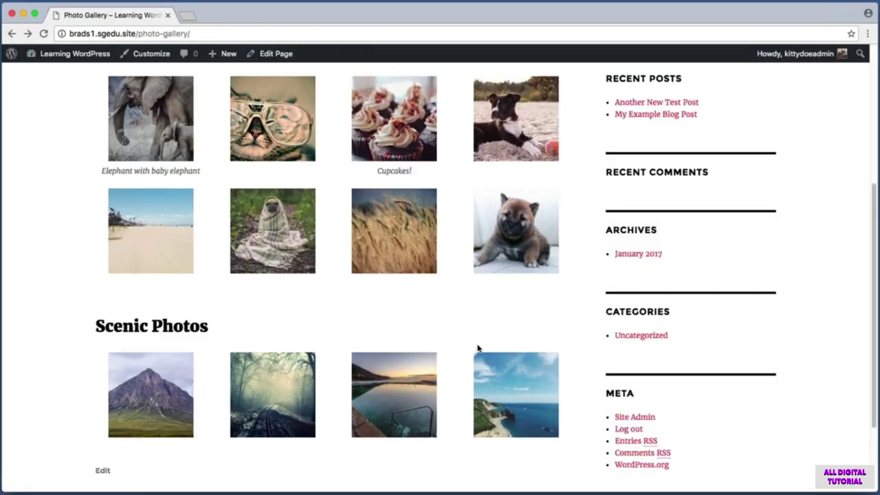
- Open the coastline photo in the Scenic Photos gallery at full size and return to the gallery page
left_click(533, 411)
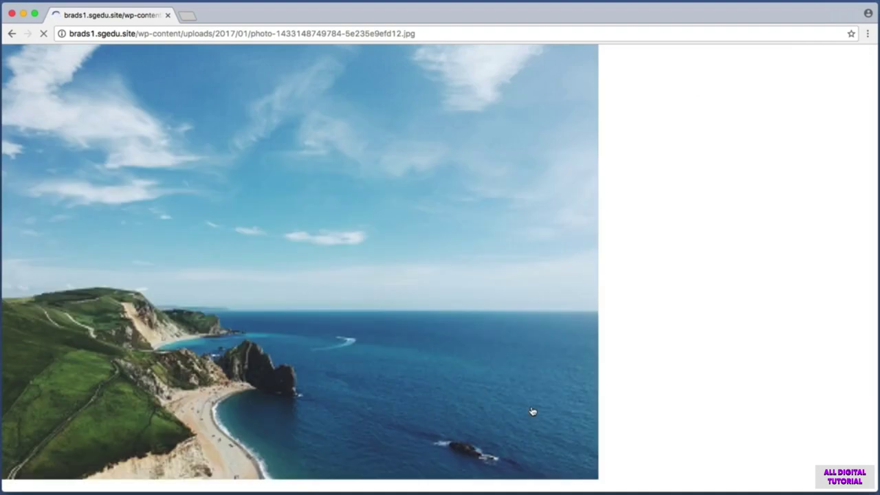
left_click(11, 33)
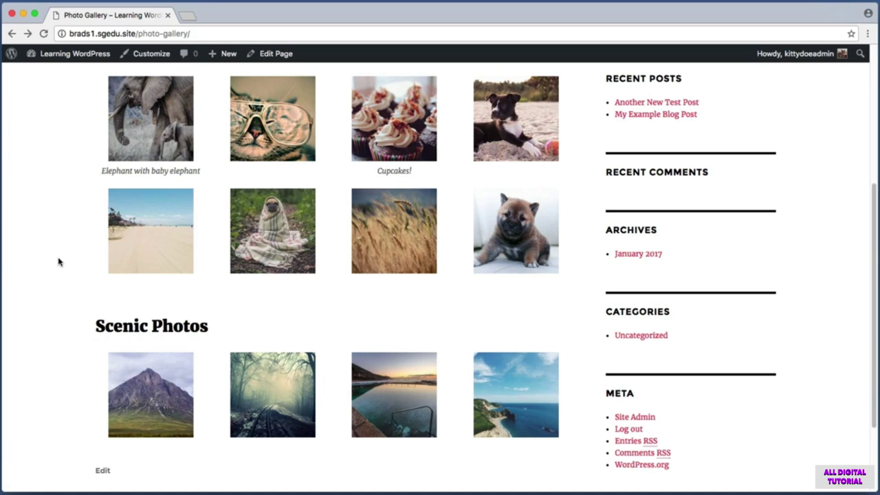
key("super+shift+4")
left_click_drag(84, 341, 210, 447)
key("super+shift+4")
left_click_drag(62, 84, 756, 427)
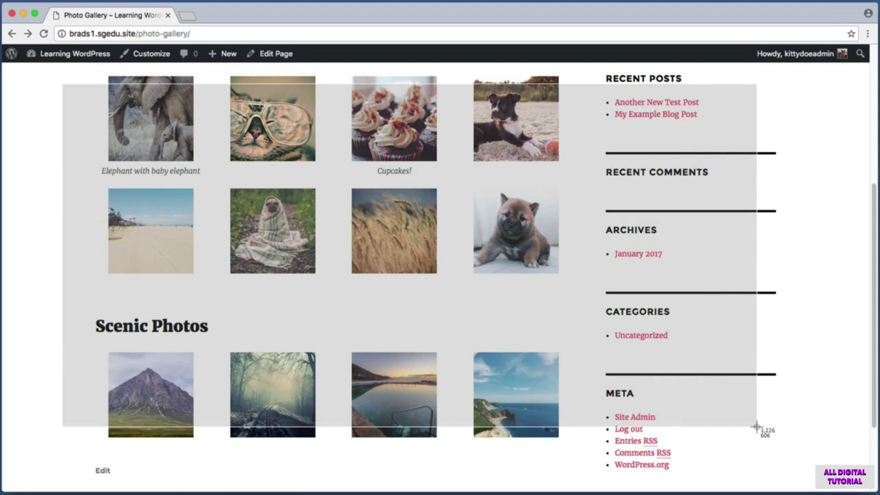
left_click_drag(756, 427, 756, 428)
key("super+shift+4")
left_click_drag(724, 79, 762, 117)
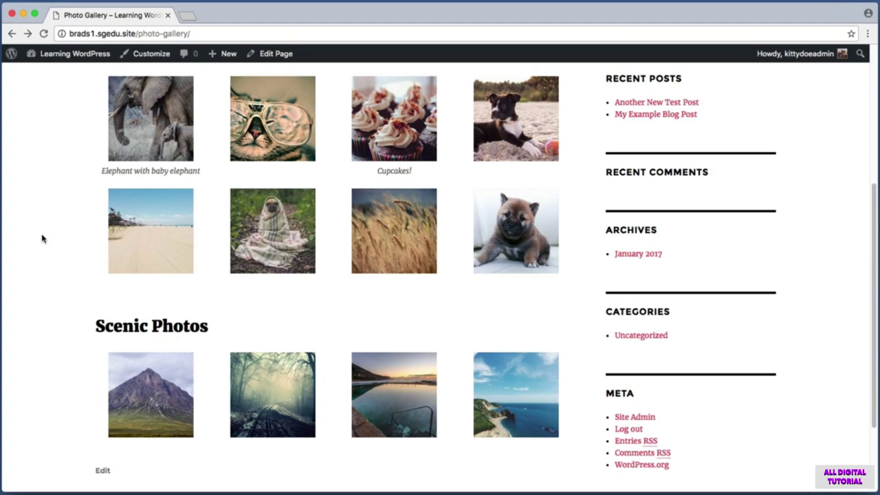
- View the mountain, foggy railway and elephant photos at full size, returning to the gallery page after each
left_click(155, 399)
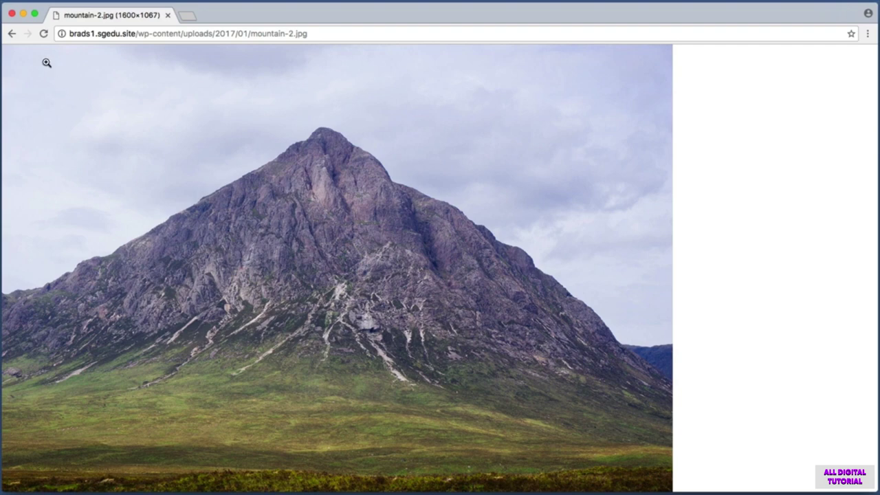
left_click(11, 33)
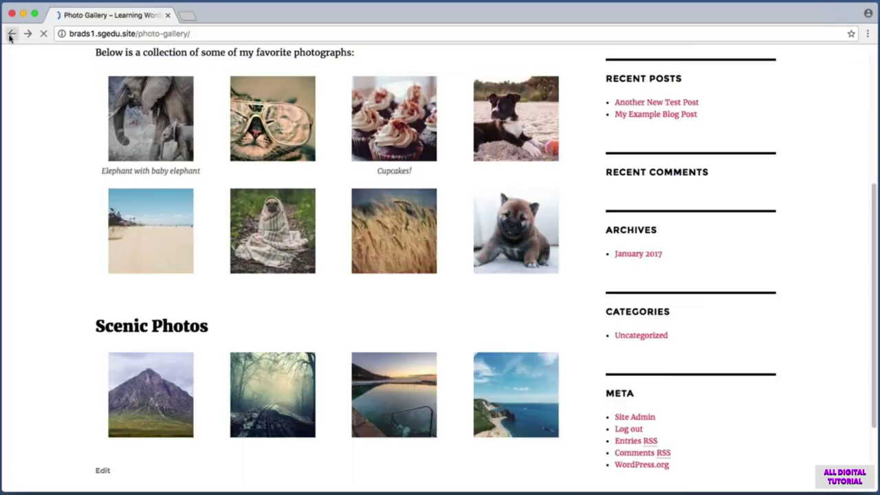
left_click(279, 387)
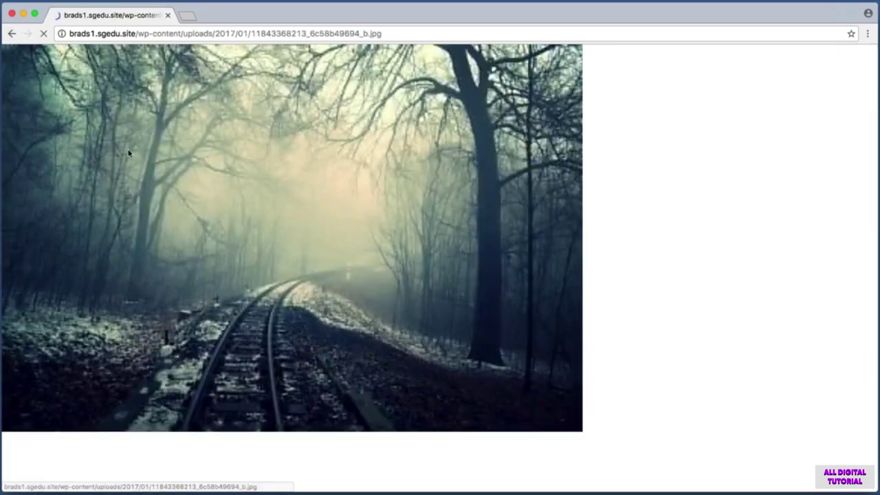
left_click(11, 33)
left_click(114, 115)
left_click(11, 33)
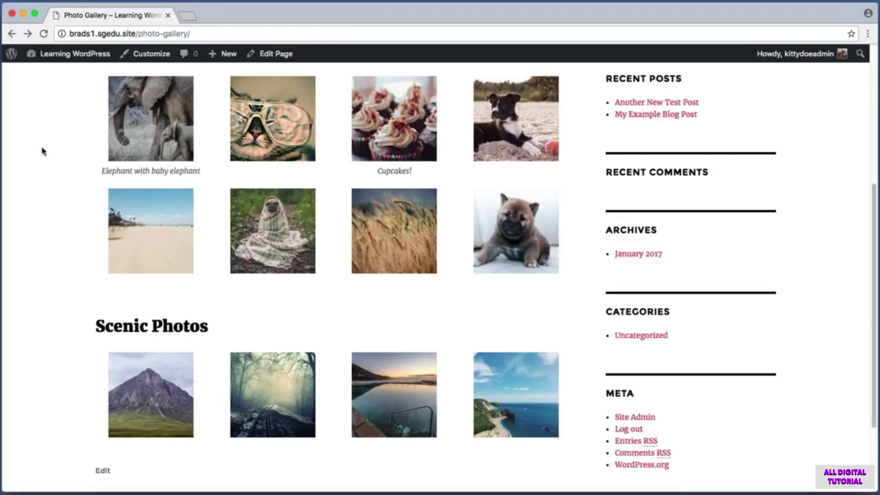
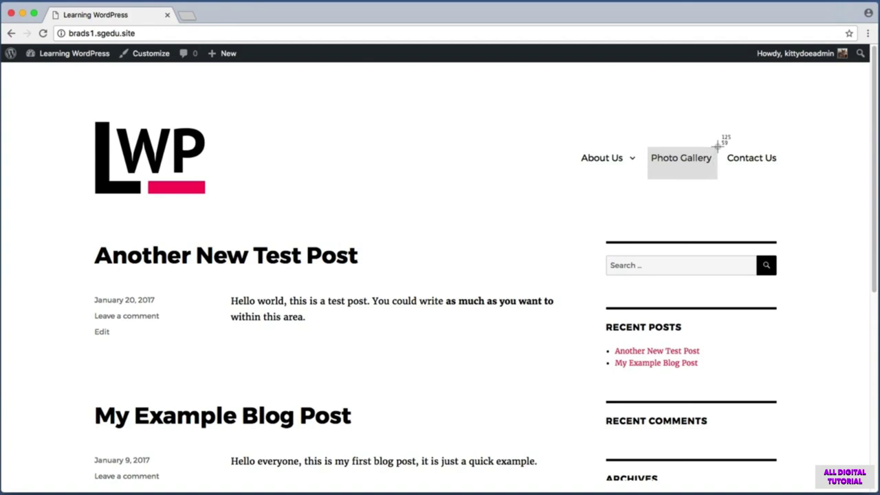
- Go to the site's Photo Gallery page, view the elephant photo at full size, and return to the gallery
left_click(708, 158)
key("super+shift+4")
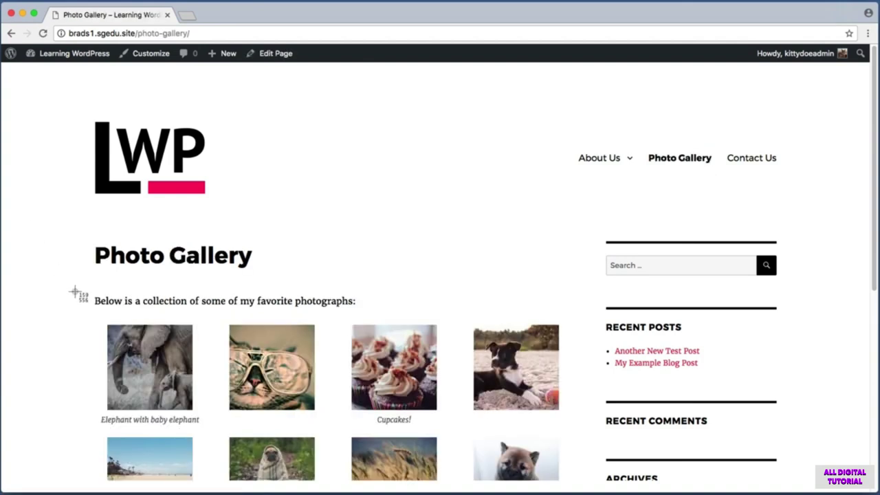
left_click_drag(79, 315, 212, 425)
left_click(153, 365)
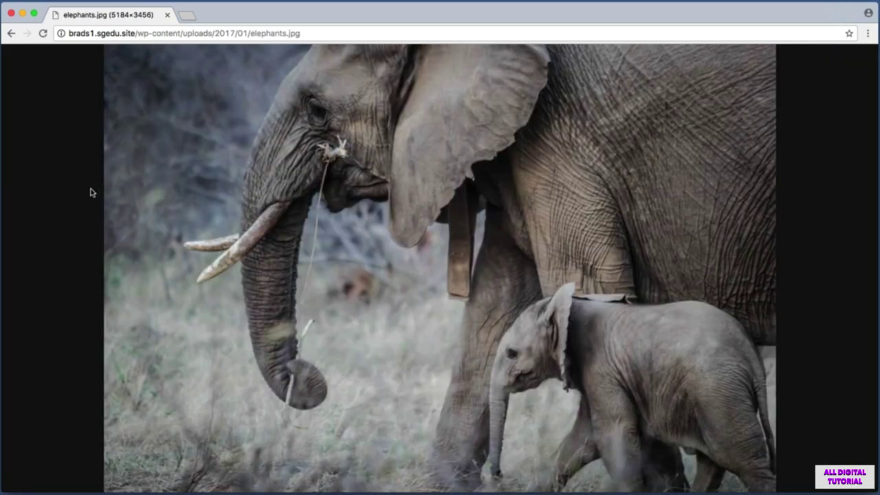
left_click(12, 34)
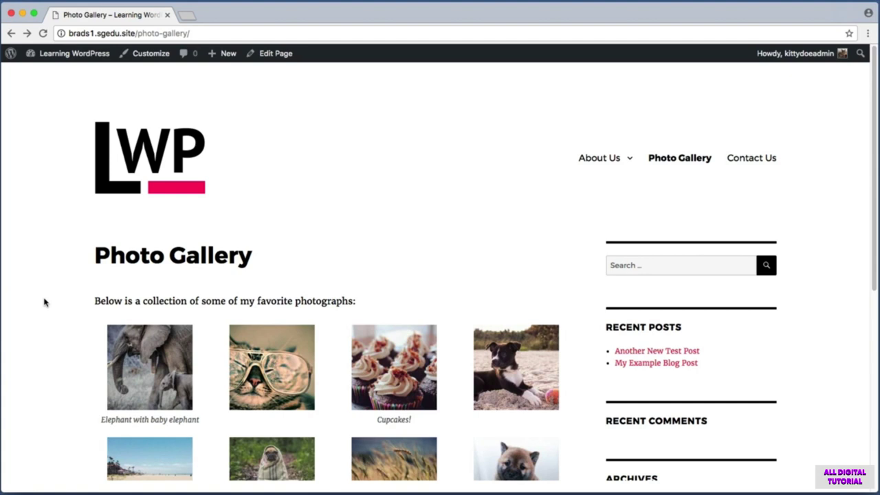
key("super+shift+4")
left_click_drag(96, 312, 212, 424)
key("super+shift+4")
left_click_drag(156, 92, 677, 447)
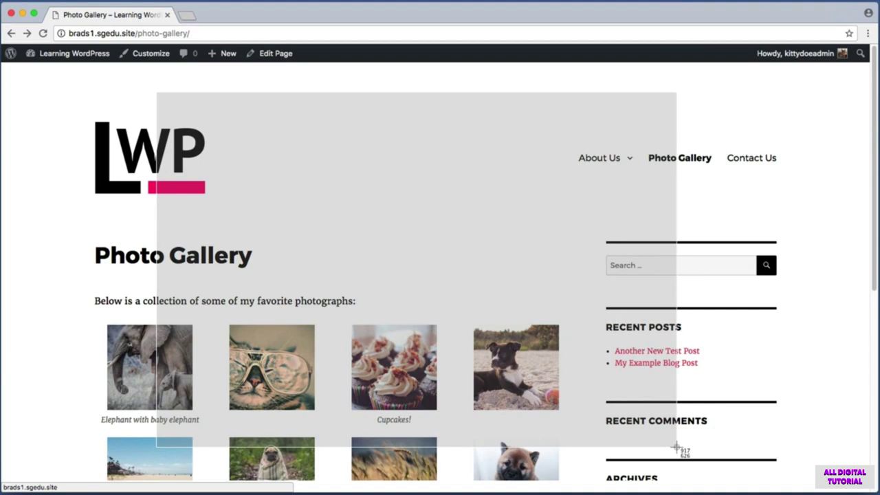
left_click_drag(676, 447, 677, 448)
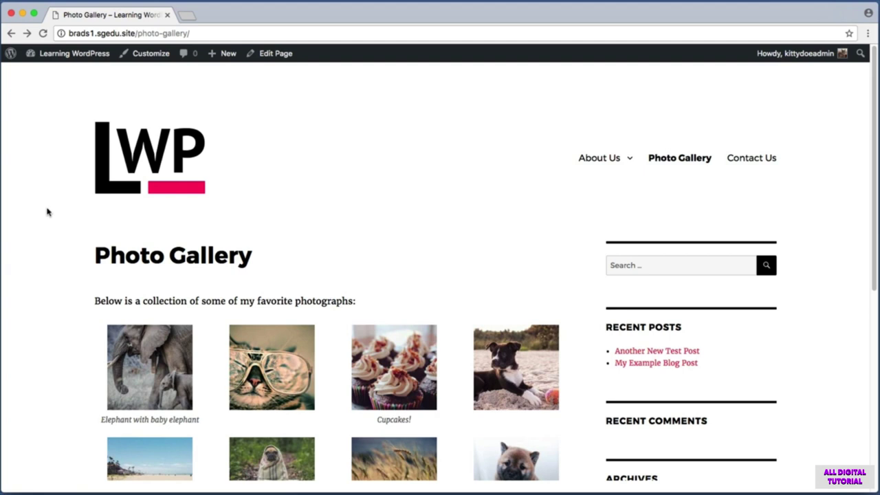
- Go to the Learning WordPress admin dashboard and examine the /wp-admin/ part of its address
key("super+shift+4")
left_click_drag(25, 68, 118, 39)
left_click(90, 53)
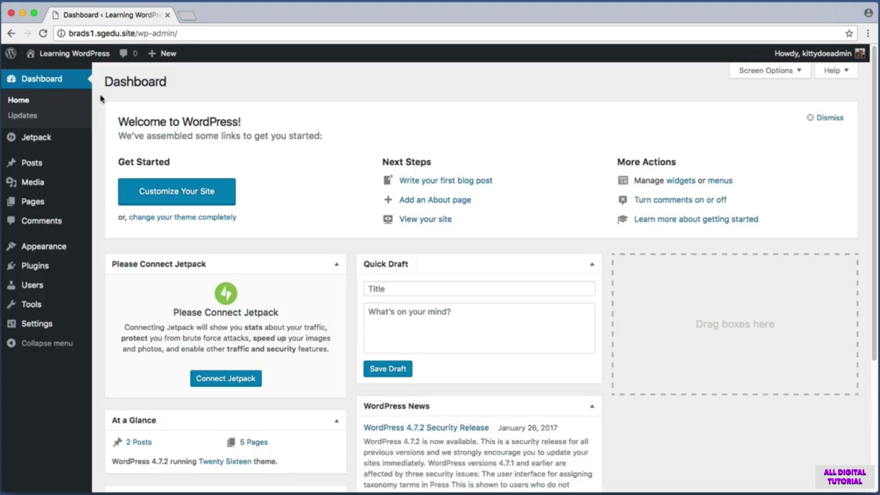
left_click_drag(135, 33, 191, 33)
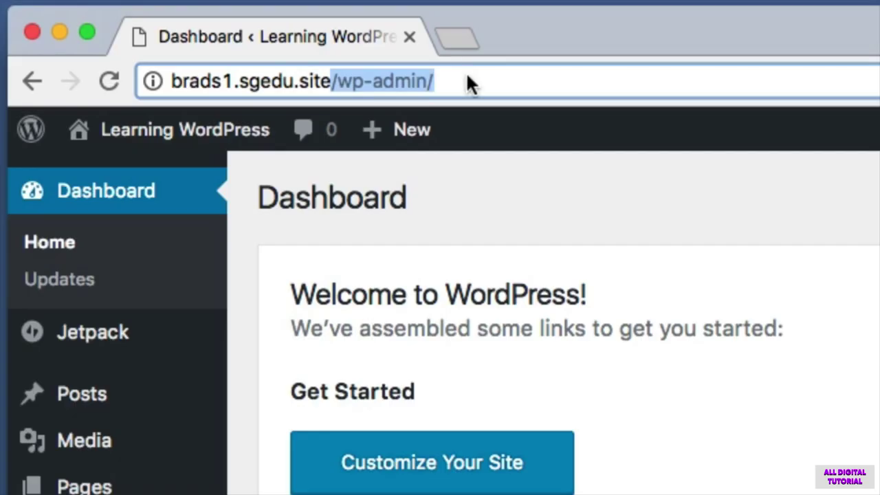
left_click(466, 81)
left_click_drag(332, 81, 462, 83)
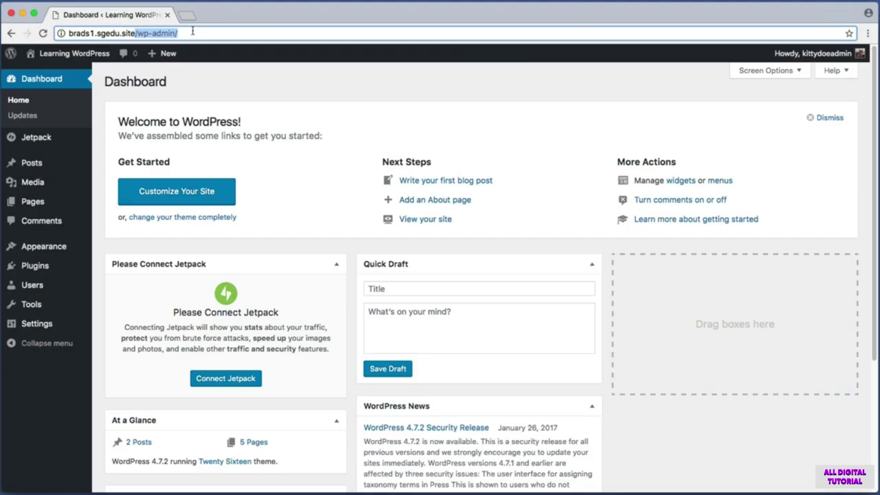
left_click(203, 74)
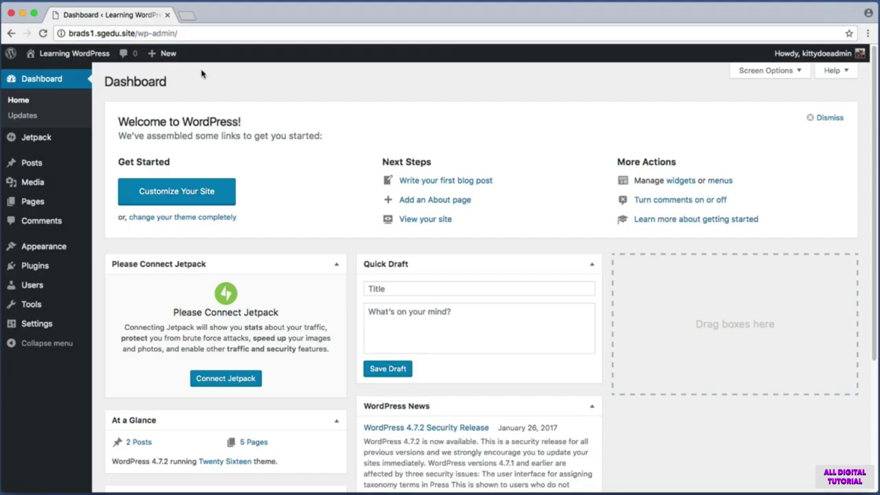
- Open the list of installed plugins from the dashboard
key("super+shift+4")
left_click_drag(97, 63, 1, 342)
mouse_move(38, 268)
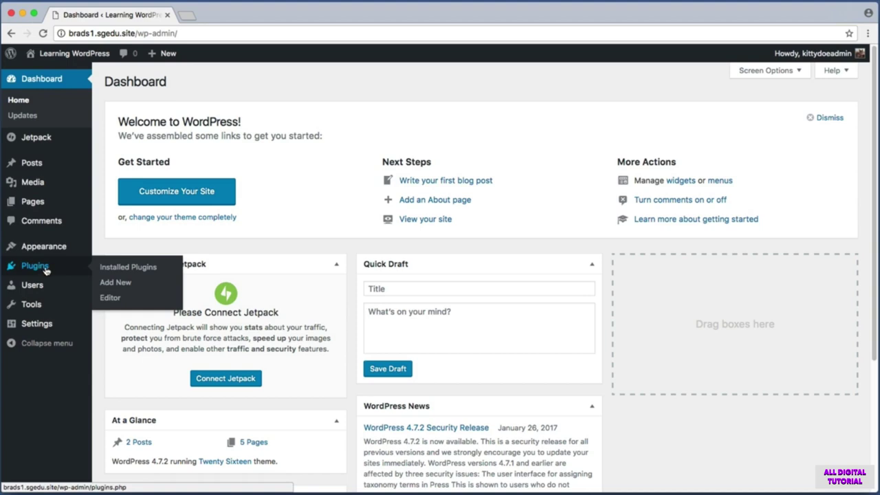
left_click(40, 271)
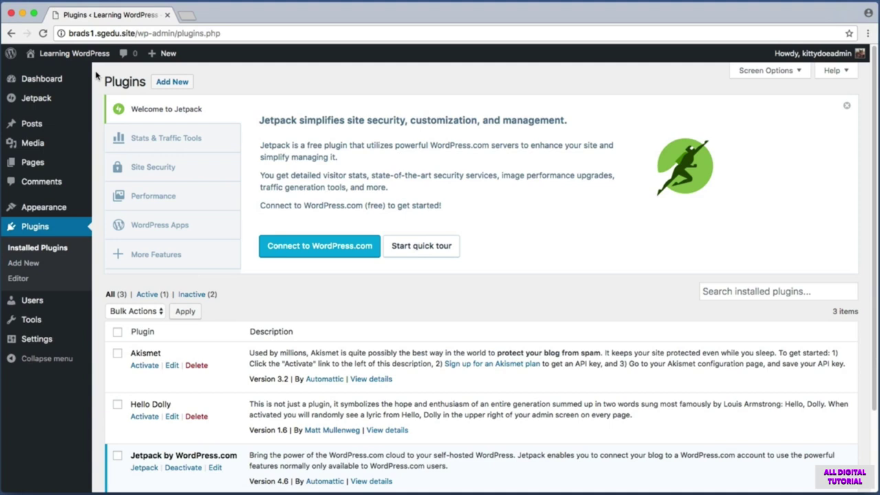
- Examine the Jetpack welcome notice and the installed plugins listed below it
key("super+shift+4")
left_click_drag(100, 90, 871, 286)
left_click_drag(96, 284, 867, 491)
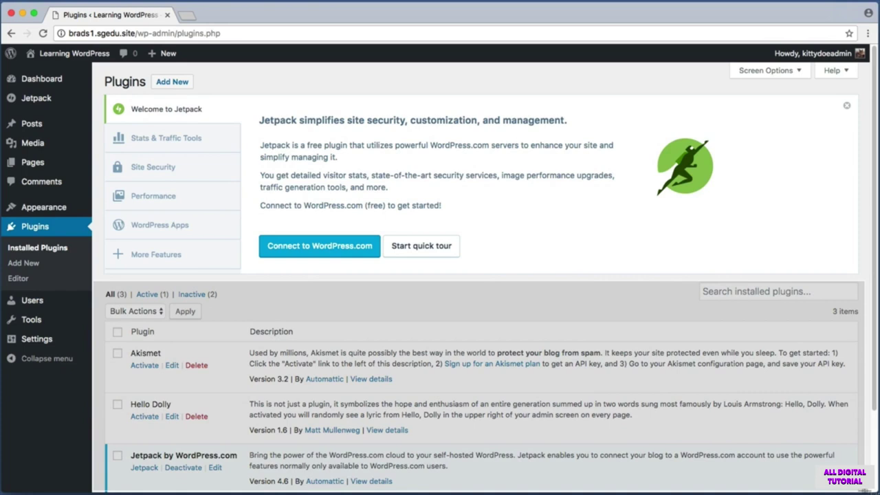
left_click_drag(866, 491, 866, 491)
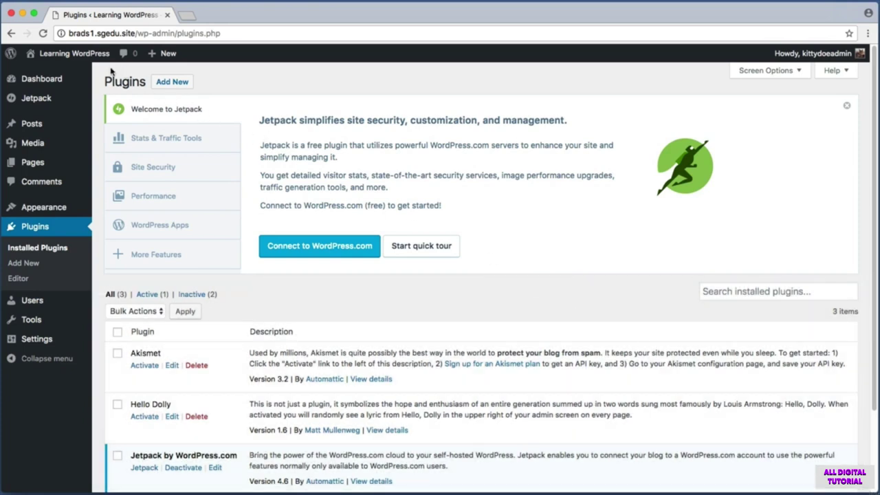
left_click_drag(99, 85, 863, 280)
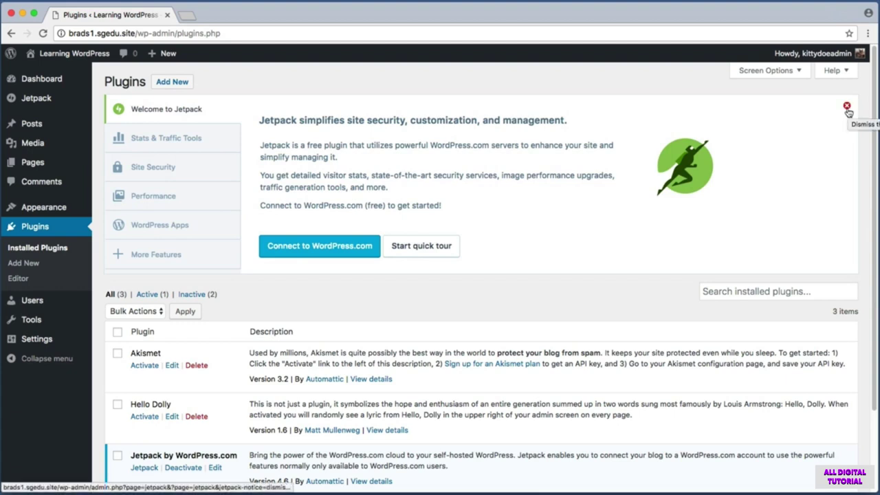
key("super+shift+4")
left_click_drag(863, 86, 96, 281)
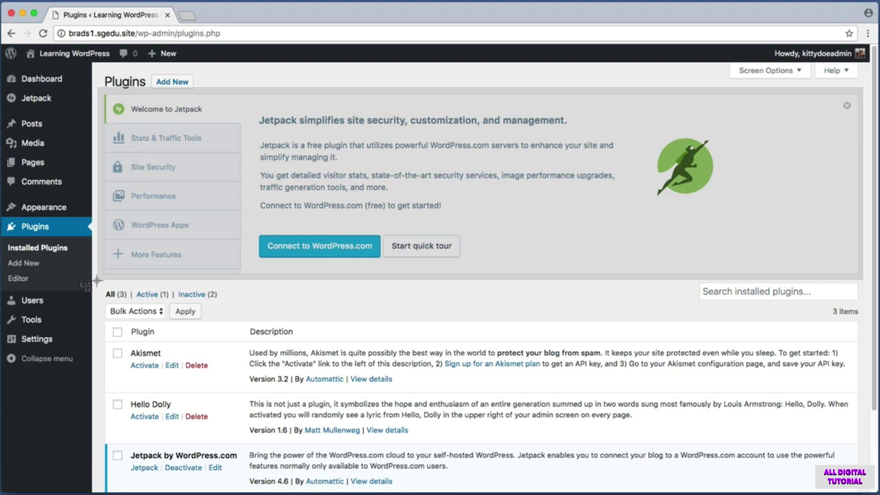
left_click_drag(96, 282, 98, 281)
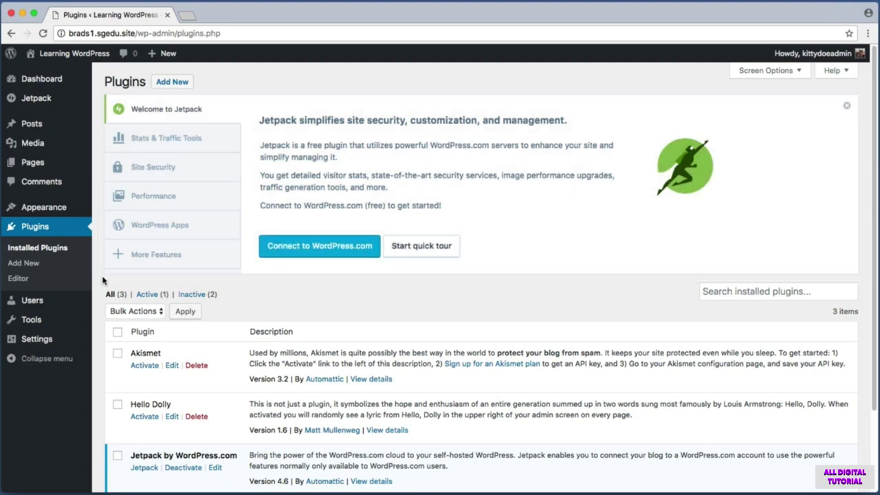
- Dismiss the Jetpack welcome notice together with deactivating Jetpack, and review the installed plugins list
left_click(847, 108)
key("super+shift+4")
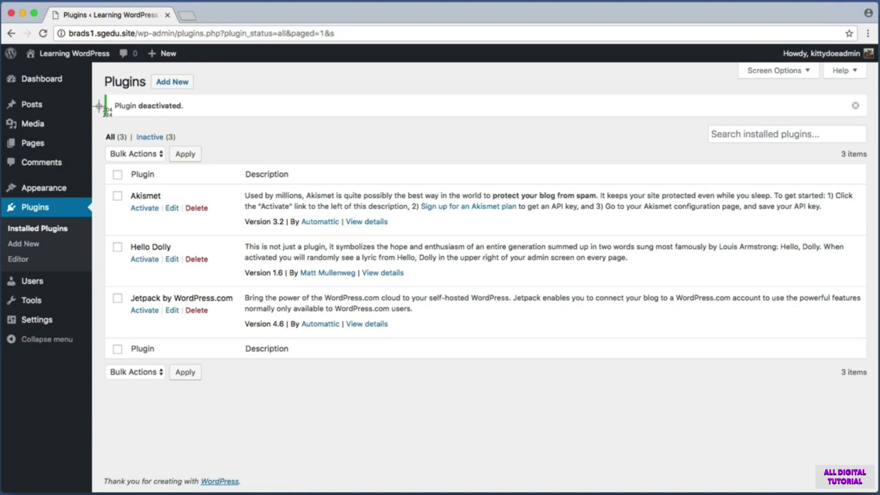
left_click_drag(99, 135, 380, 358)
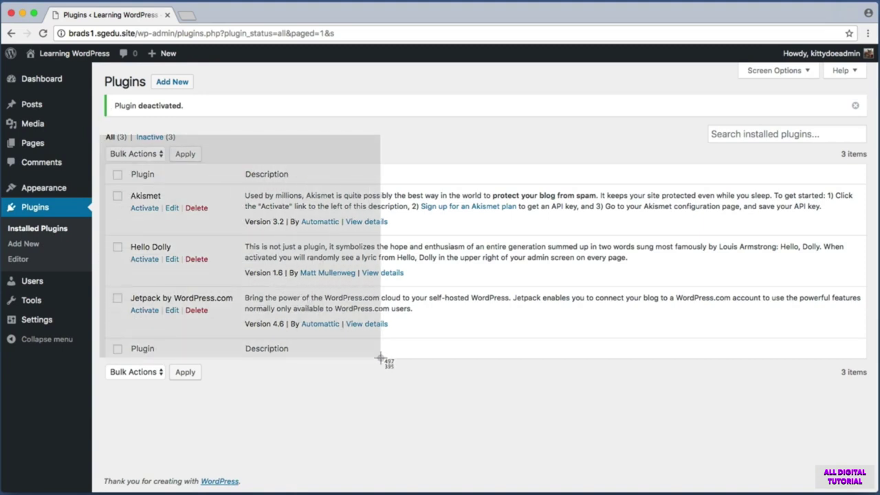
left_click_drag(380, 357, 383, 359)
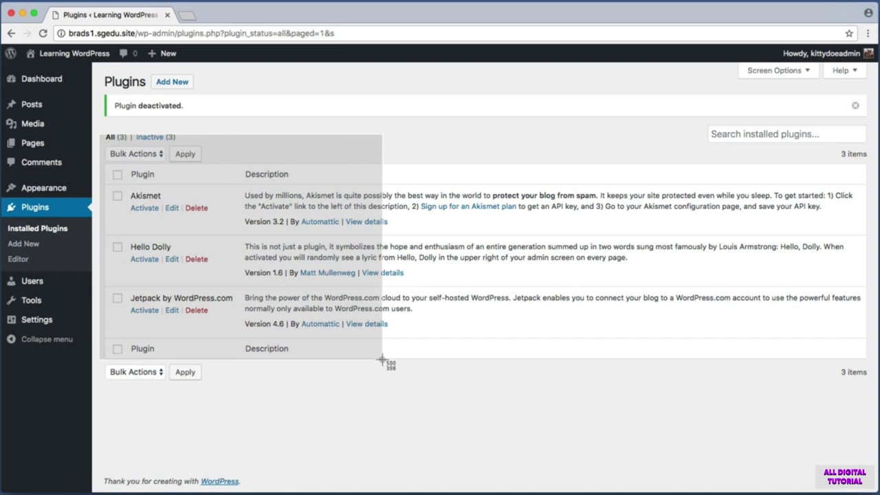
left_click_drag(382, 360, 383, 360)
key("super+shift+4")
left_click_drag(99, 183, 290, 337)
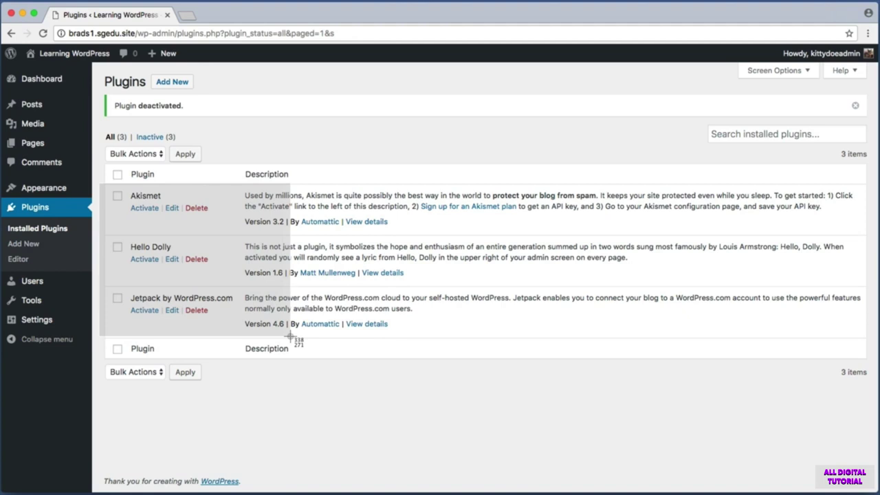
left_click_drag(291, 337, 290, 337)
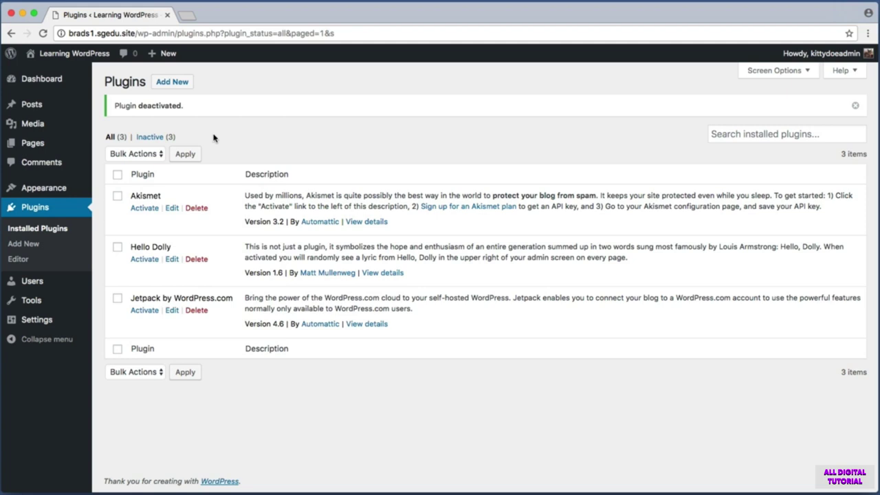
- Open the Add Plugins page to find a new plugin
key("super+shift+4")
left_click_drag(144, 67, 202, 94)
key("super+shift+4")
left_click_drag(1, 234, 77, 251)
left_click(173, 82)
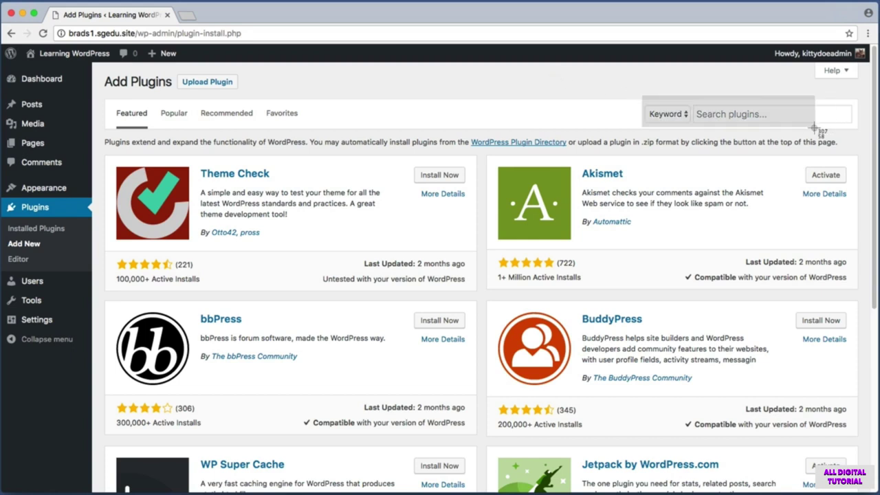
- Search the plugin directory by keyword for "lightbox" and browse the results
mouse_move(879, 130)
left_mouse_down()
mouse_move(851, 128)
mouse_move(869, 132)
left_mouse_up()
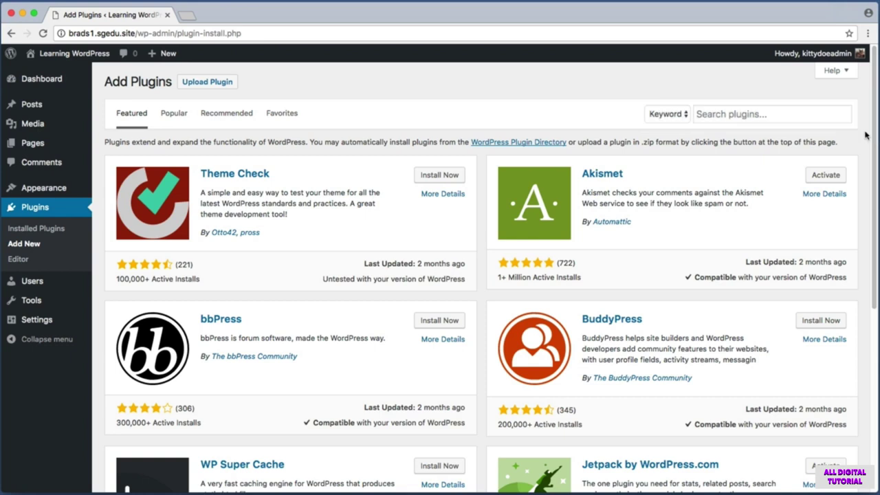
left_click(774, 113)
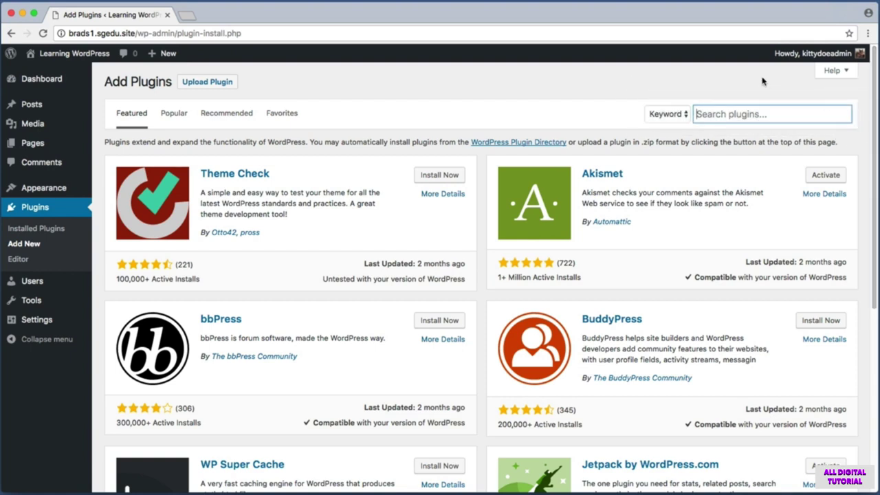
type("lightbox")
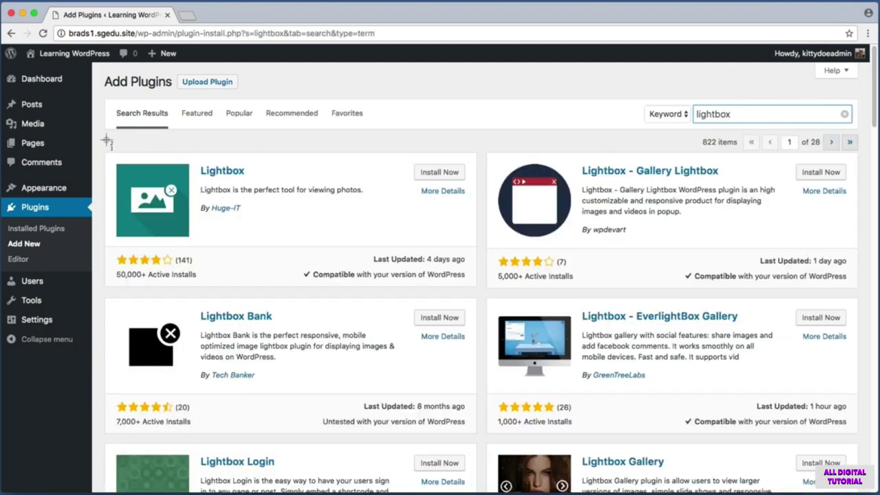
mouse_move(105, 140)
left_mouse_down()
mouse_move(489, 253)
mouse_move(749, 355)
mouse_move(869, 454)
mouse_move(874, 480)
left_mouse_up()
scroll(874, 121, "down", 5)
scroll(491, 278, "down", 9)
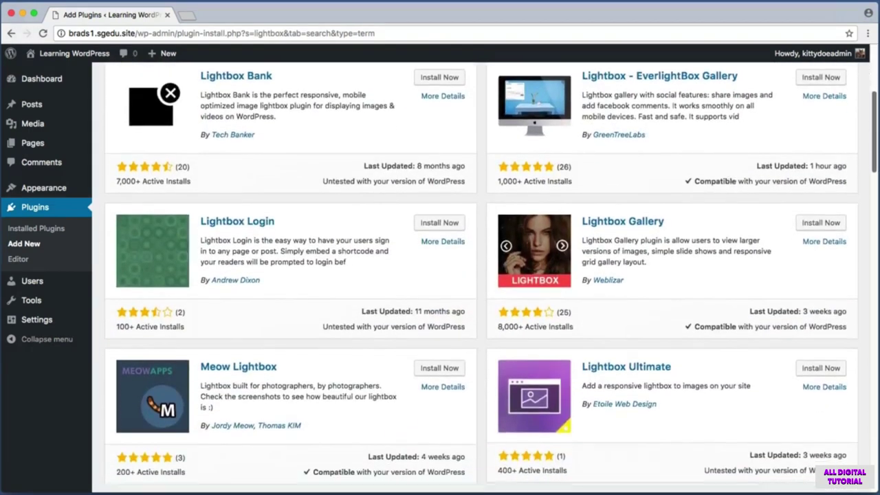
- Browse the lightbox search results and examine the rating and active installs of the Lightbox plugin by Huge-IT
scroll(492, 278, "down", 8)
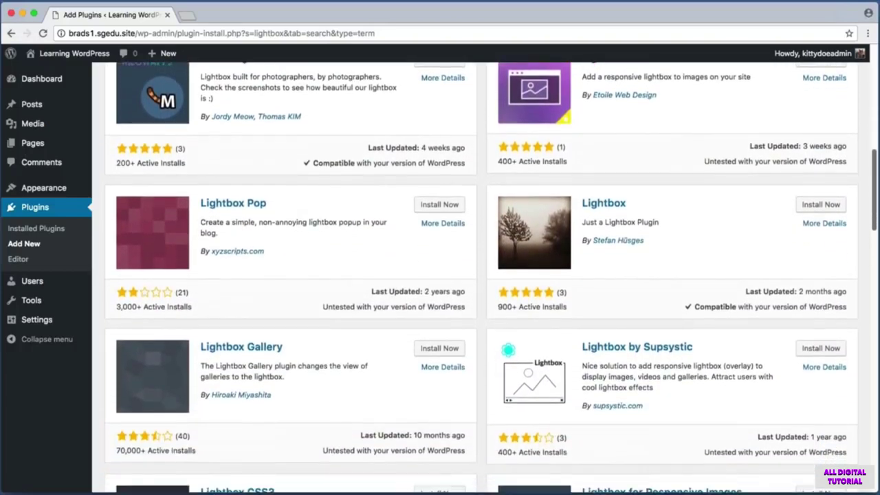
scroll(875, 270, "down", 4)
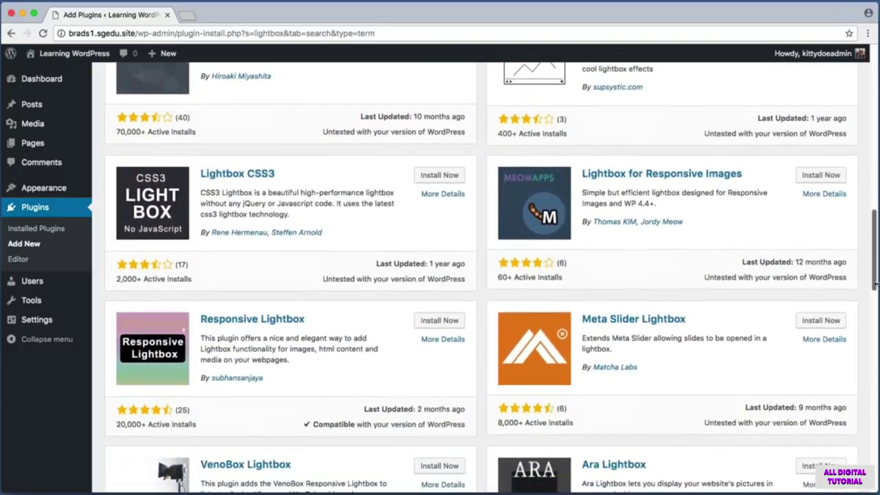
left_click_drag(875, 270, 874, 91)
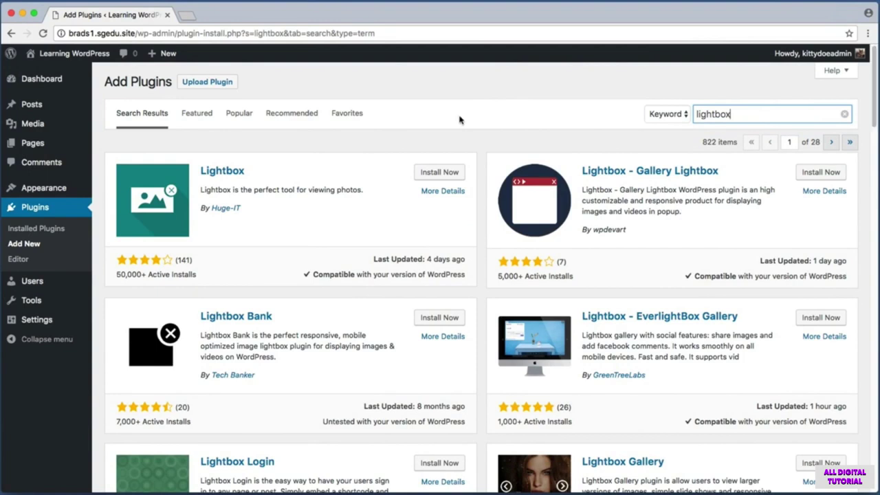
key("super+shift+4")
left_click_drag(96, 146, 492, 301)
left_click_drag(110, 263, 198, 282)
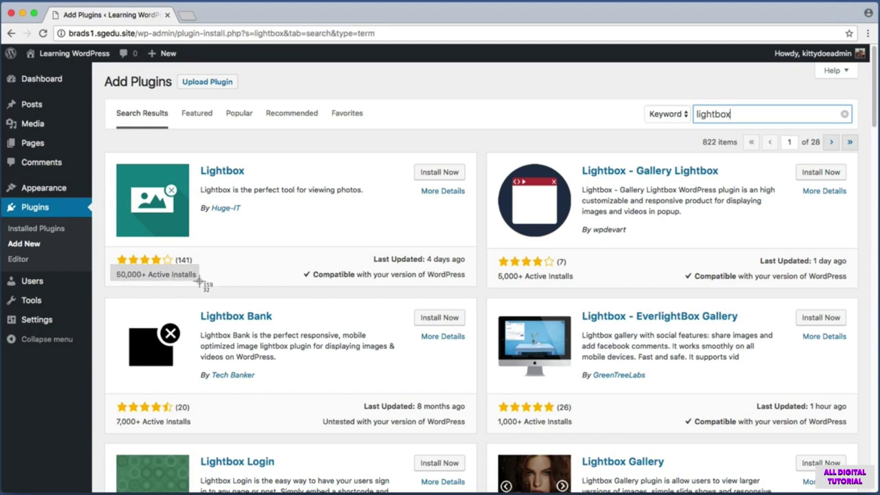
left_click_drag(198, 281, 207, 279)
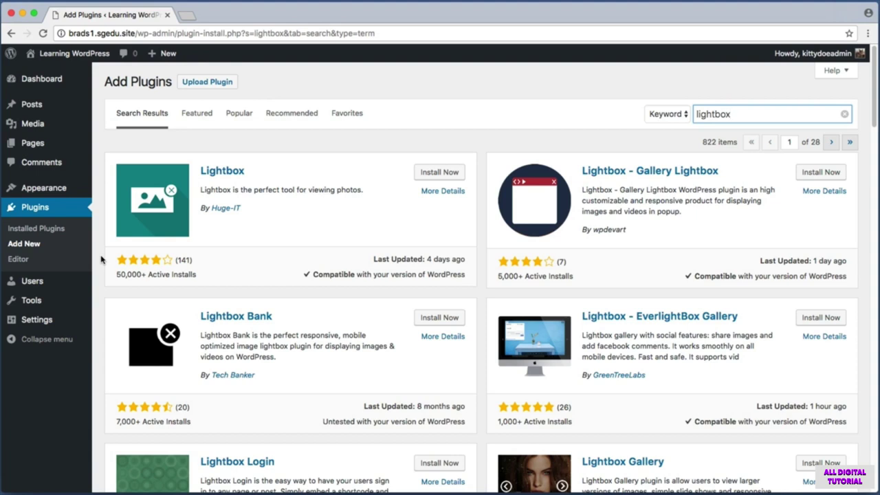
- Examine the Lightbox - EverlightBox Gallery entry, including its rating and active installs, for comparison
key("super+shift+4")
left_click_drag(483, 294, 858, 440)
left_click_drag(556, 427, 576, 429)
left_click_drag(486, 296, 861, 436)
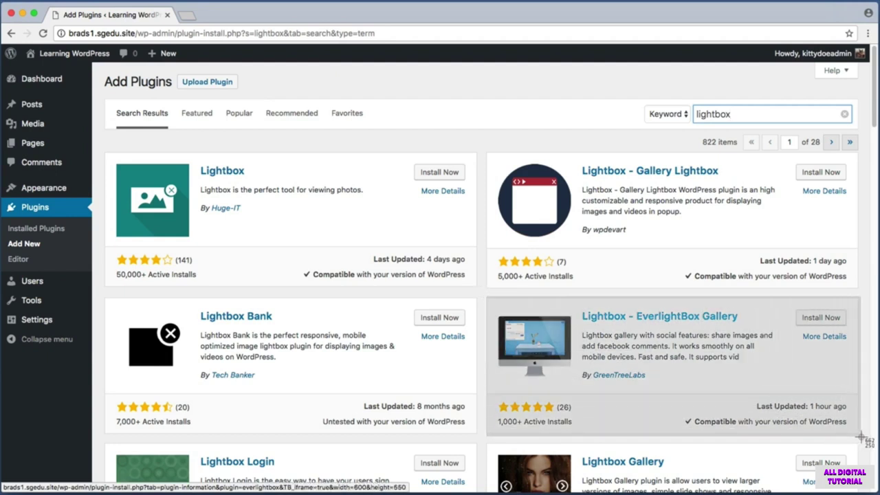
left_click_drag(861, 437, 860, 437)
left_click_drag(860, 438, 862, 436)
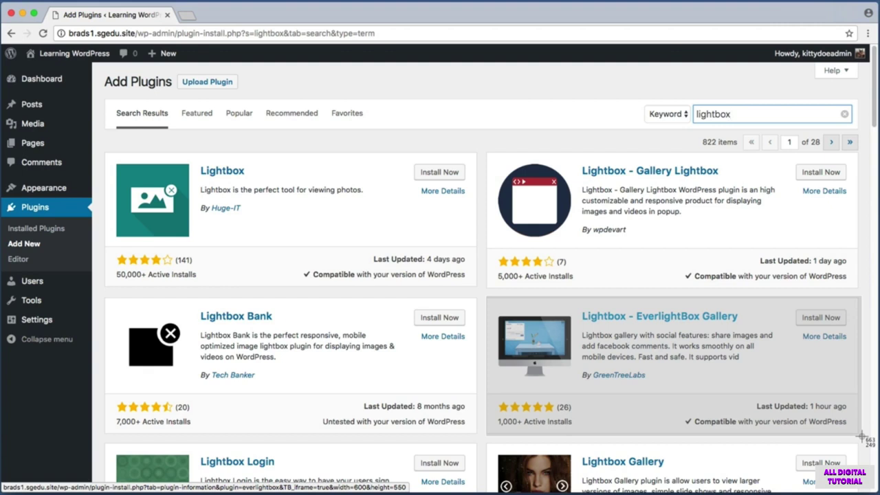
left_click_drag(862, 437, 861, 437)
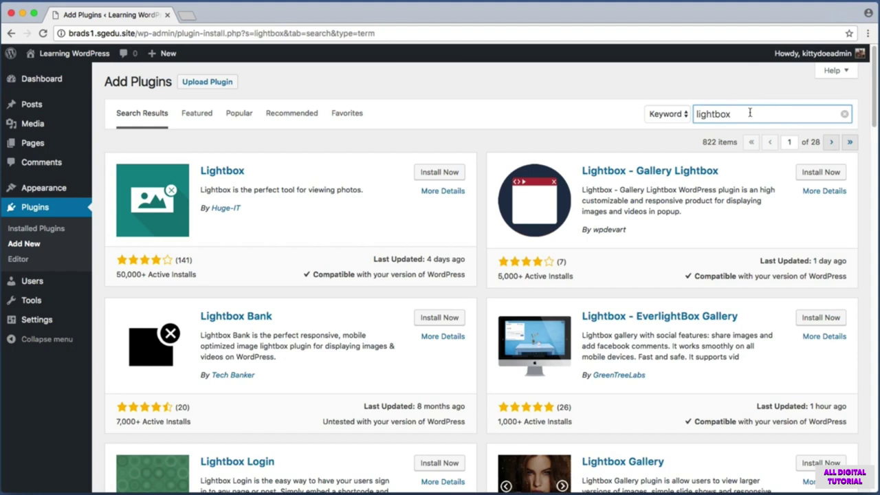
- Search the plugin directory by keyword for "responsive lightbox"
left_click_drag(751, 113, 650, 109)
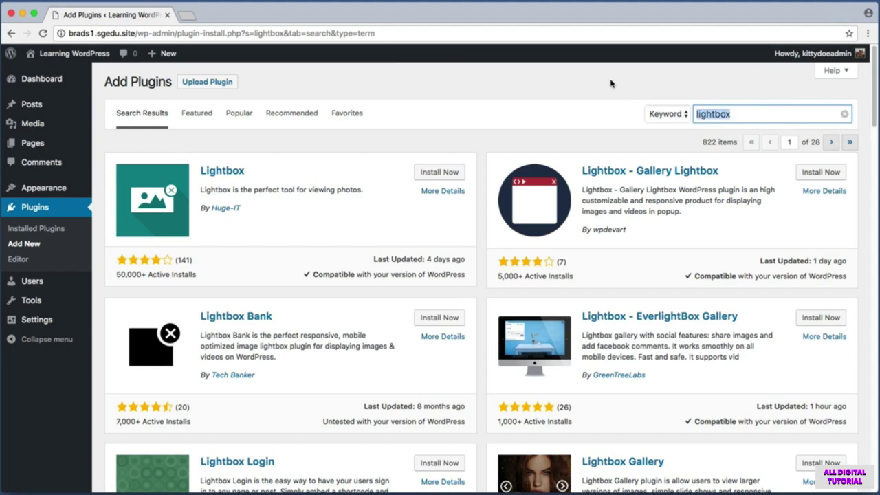
type("responsive lig")
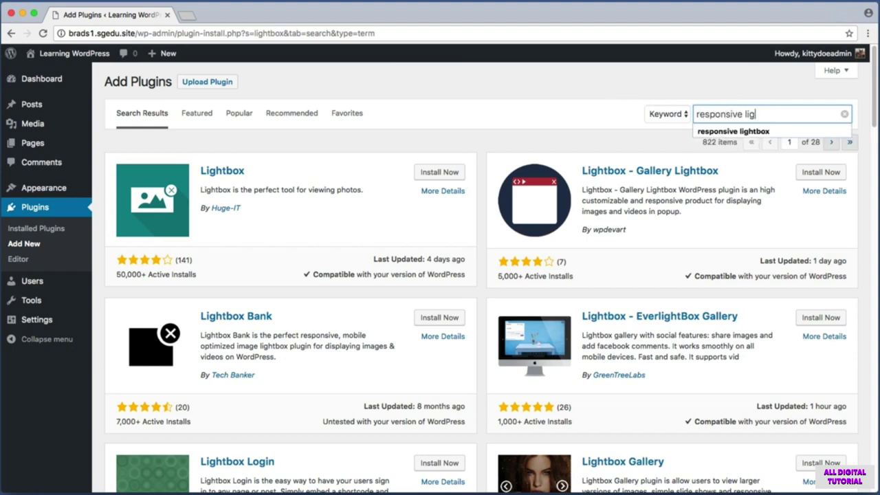
type("htbox")
key("super+shift+4")
left_click_drag(693, 94, 801, 131)
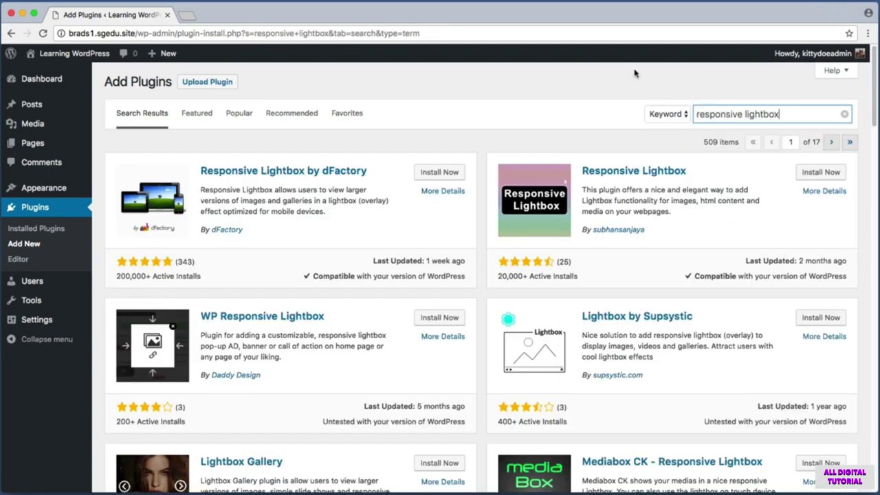
- Compare the responsive lightbox results, examining the name and active installs of Responsive Lightbox by dFactory
key("super+shift+4")
left_click_drag(94, 146, 391, 275)
key("super+shift+4")
left_click_drag(193, 160, 383, 184)
key("super+shift+4")
left_click_drag(479, 142, 838, 460)
key("super+shift+4")
left_click_drag(99, 145, 483, 293)
key("super+shift+4")
left_click_drag(110, 271, 211, 284)
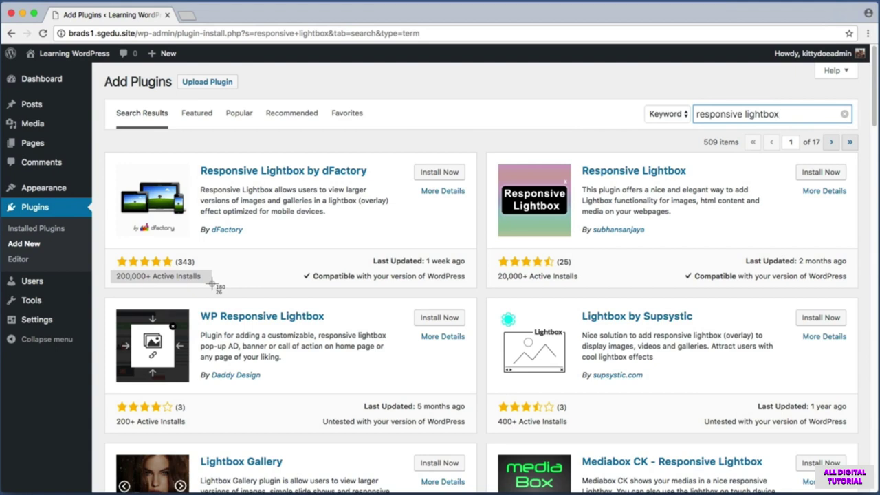
left_click_drag(212, 283, 212, 284)
- Install and activate the Responsive Lightbox by dFactory plugin
left_click_drag(195, 154, 379, 186)
left_click_drag(411, 161, 472, 178)
left_click(453, 175)
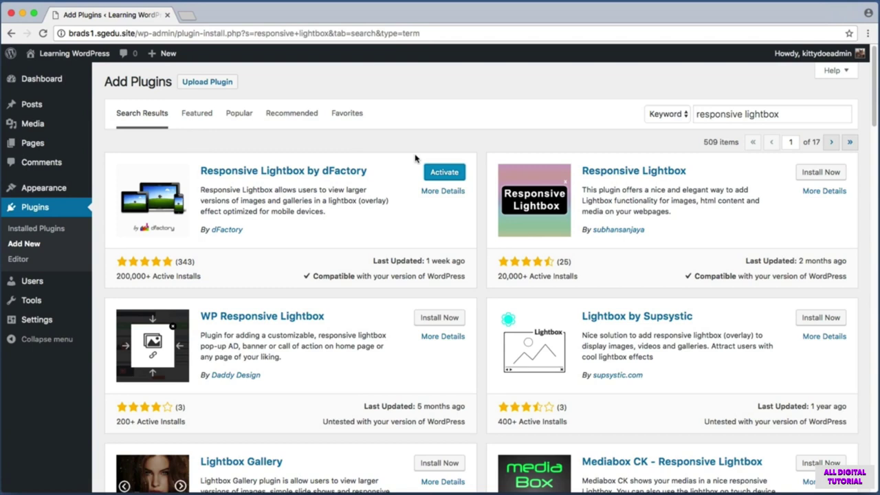
key("super+shift+4")
left_click_drag(415, 155, 470, 185)
left_click(452, 175)
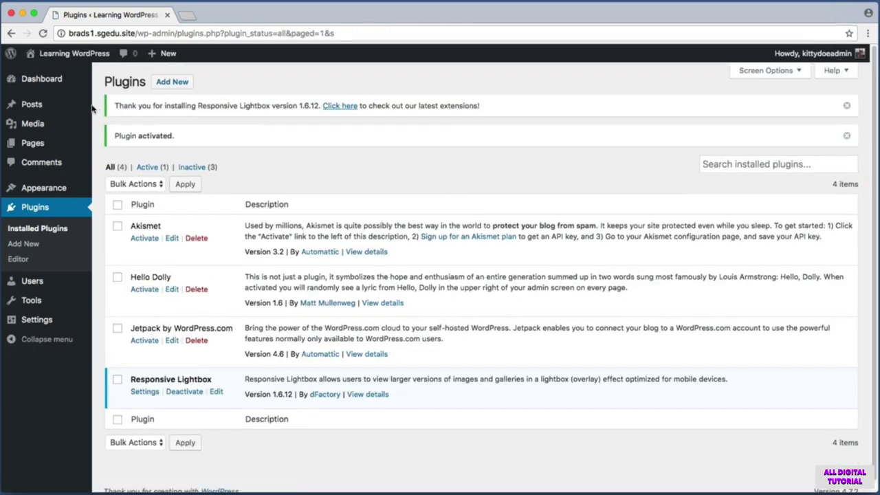
key("super+shift+4")
left_click_drag(102, 118, 194, 152)
- Visit the live Learning WordPress site and open its Photo Gallery page
mouse_move(83, 58)
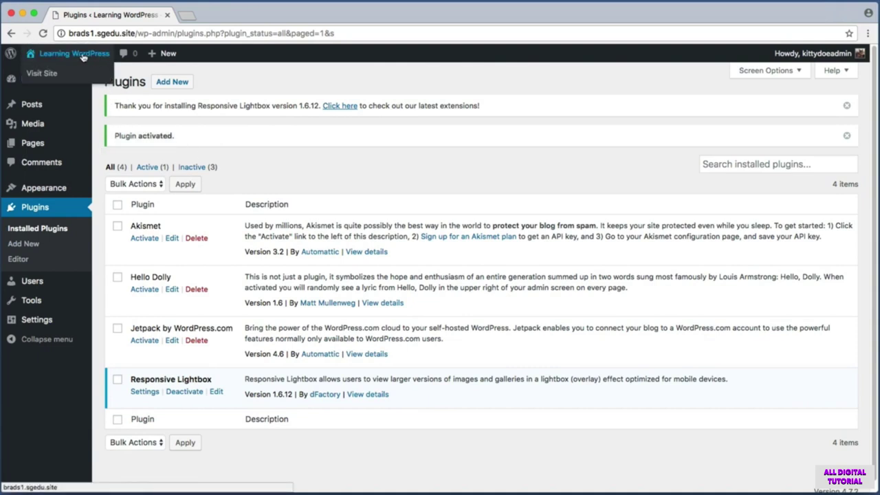
left_click(83, 57)
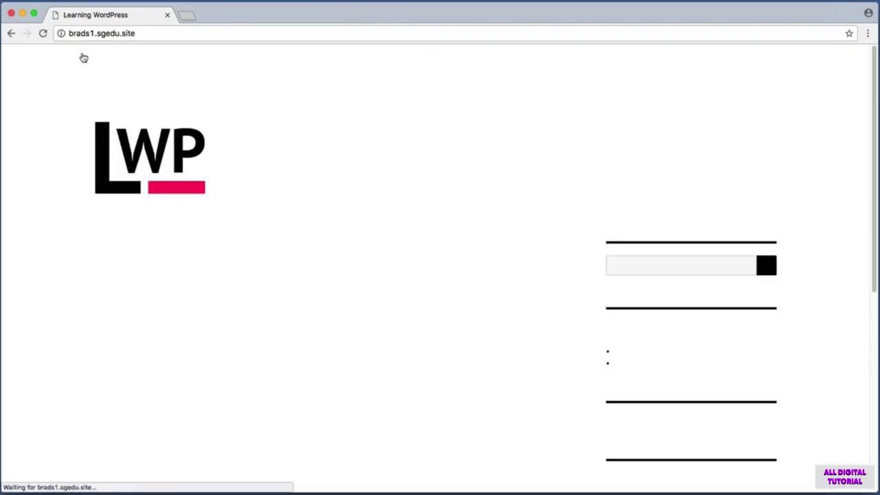
key("super+shift+4")
left_click_drag(534, 133, 809, 183)
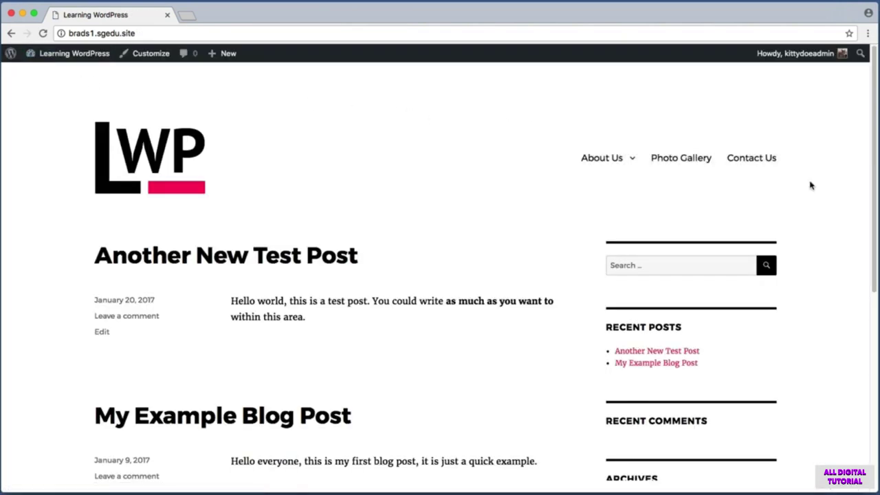
left_click(696, 159)
key("super+shift+4")
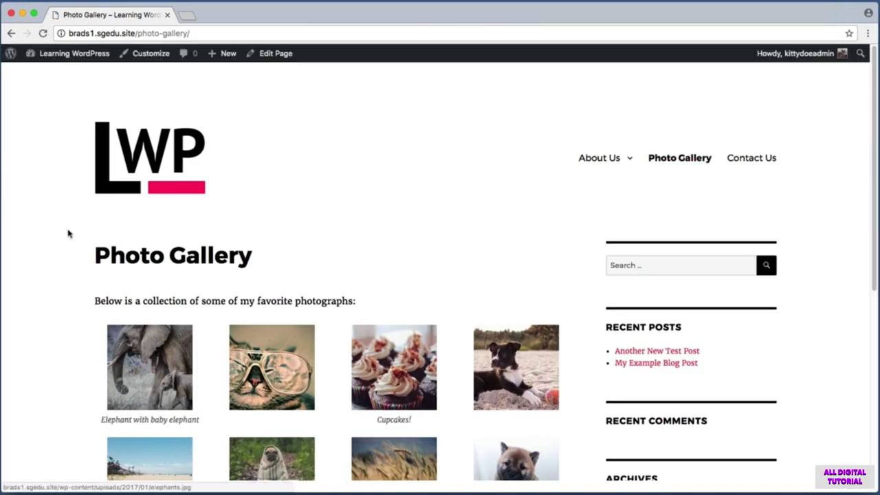
- Test the lightbox on the elephant photo by opening and closing the enlarged view twice
left_click_drag(92, 315, 211, 424)
left_click(148, 362)
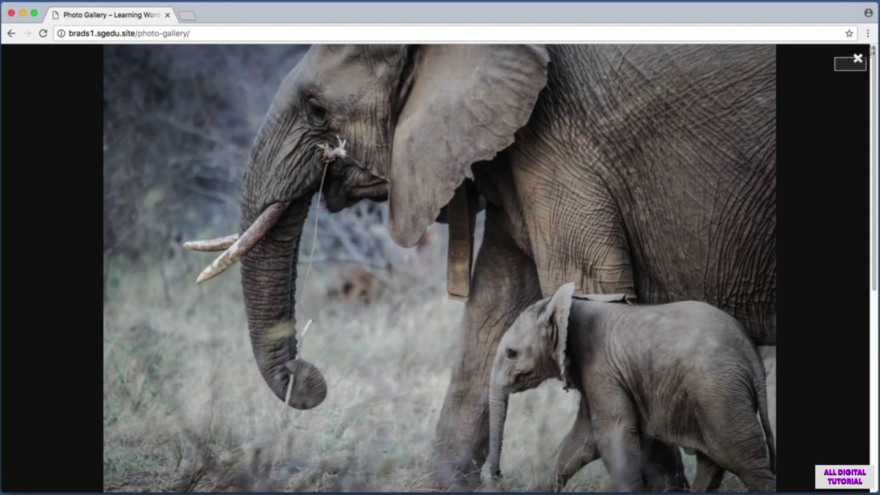
left_click(857, 59)
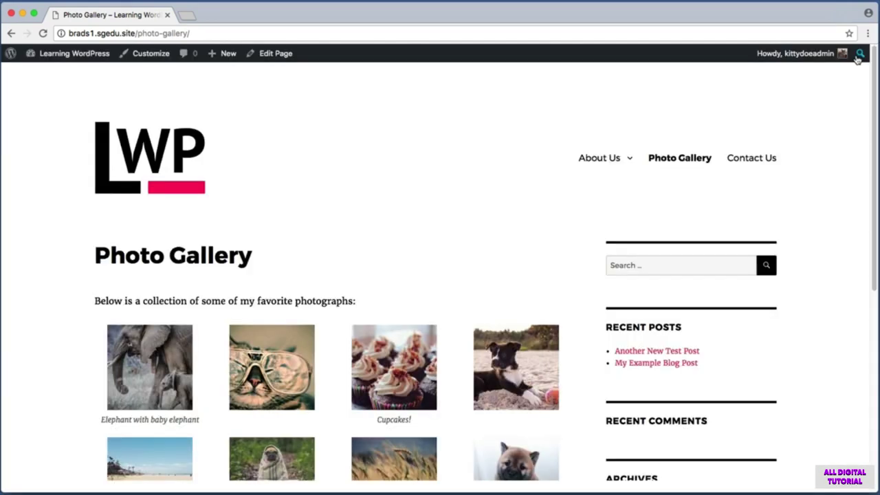
left_click(151, 379)
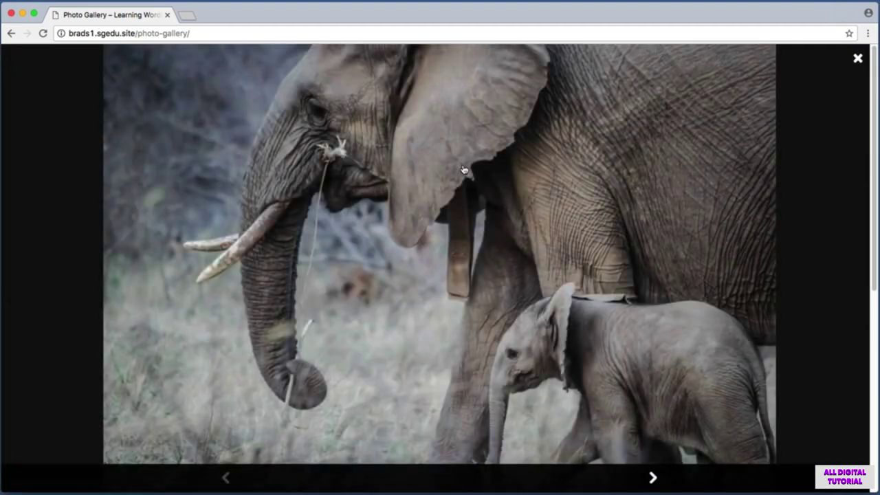
left_click(464, 169)
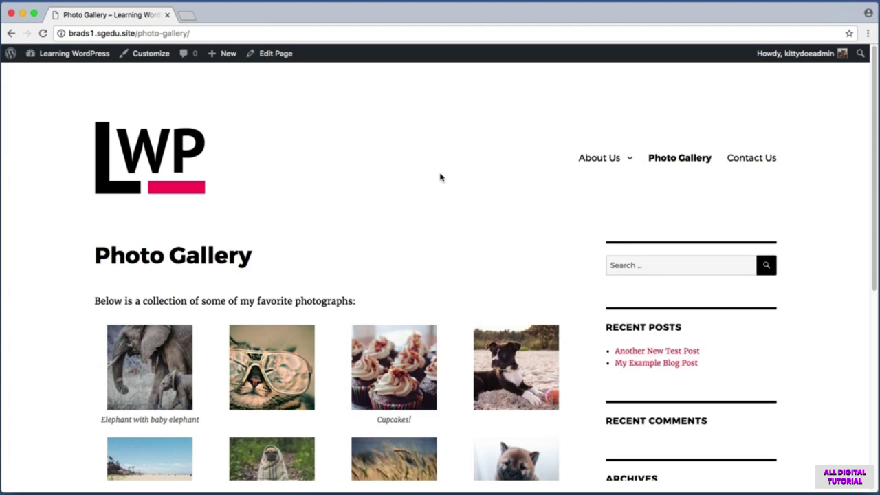
- Reopen the elephant photo in the lightbox, step forwards and backwards through the neighbouring gallery photos, and close it
left_click(164, 349)
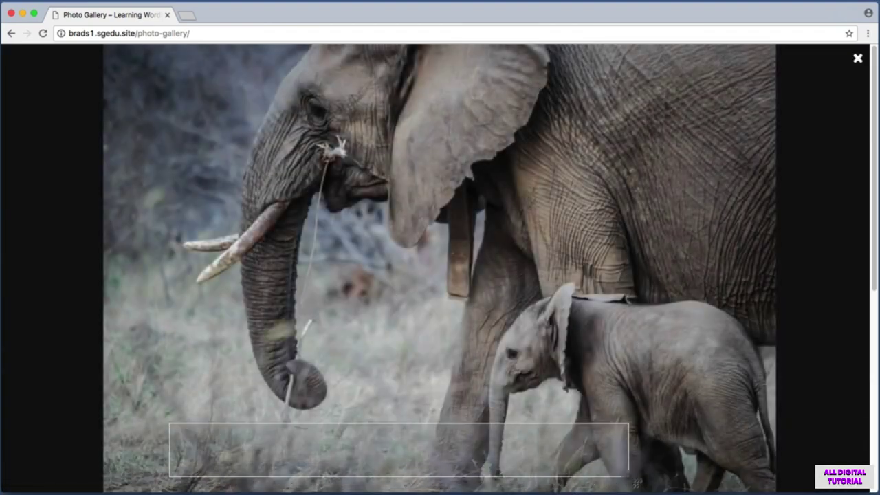
mouse_move(561, 408)
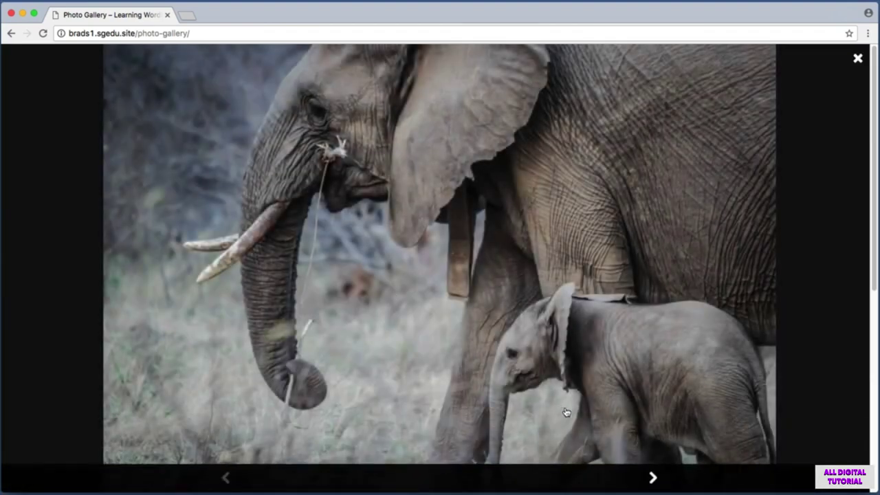
left_click(652, 478)
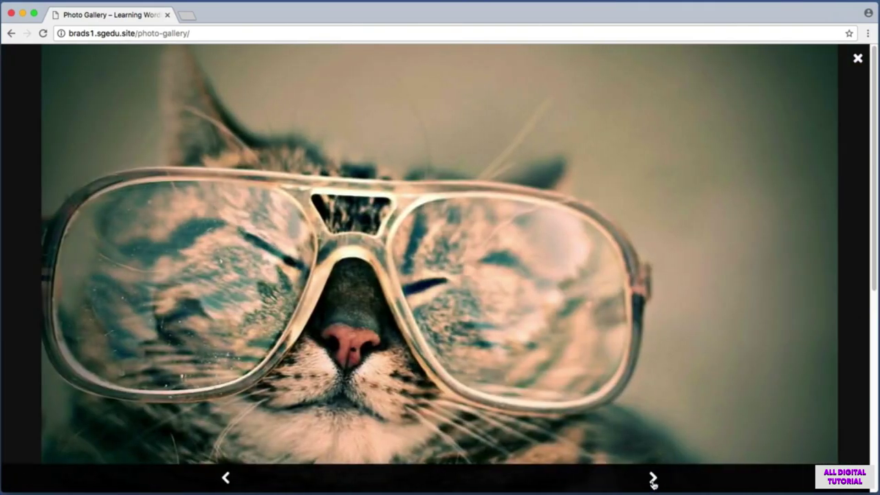
left_click(653, 479)
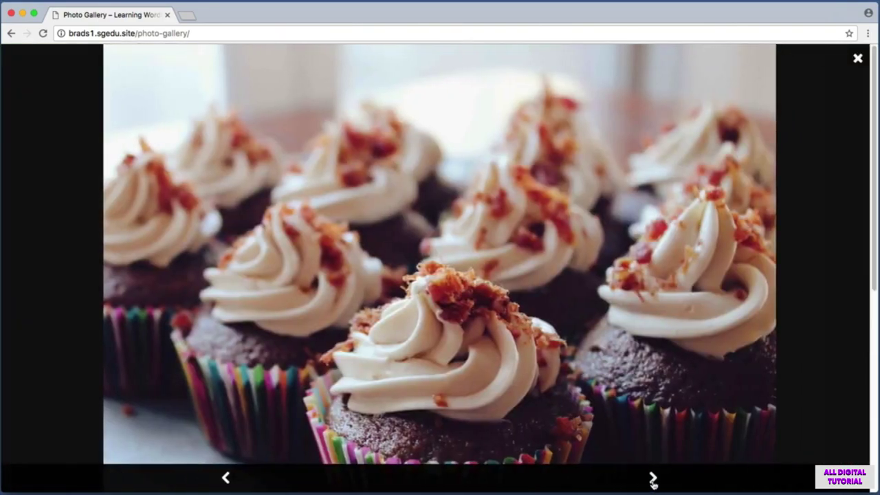
left_click(652, 479)
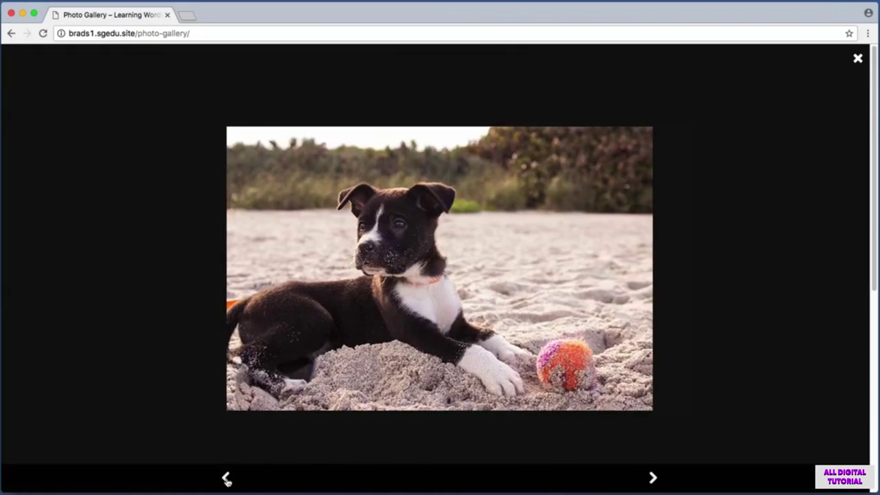
left_click(226, 478)
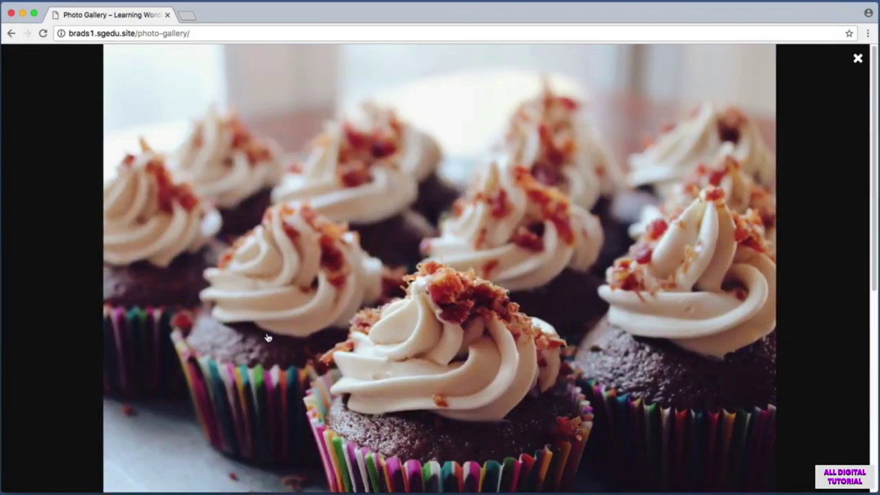
key("Left")
key("Left")
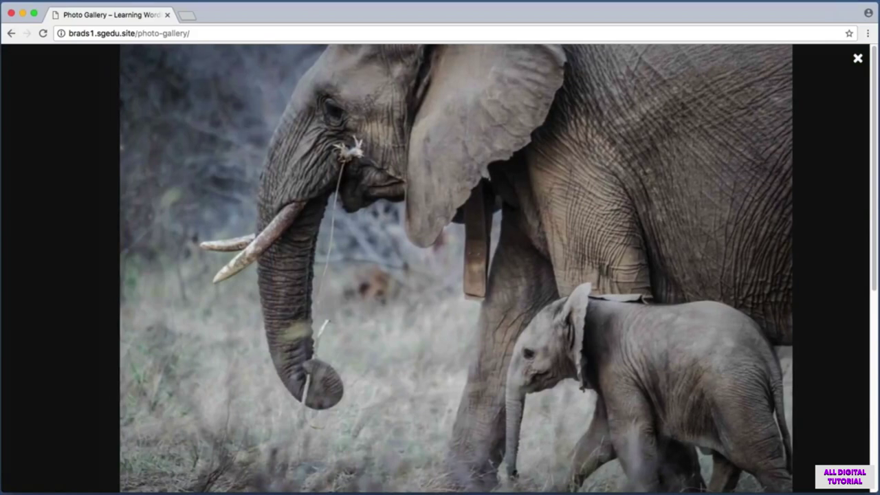
key("Right")
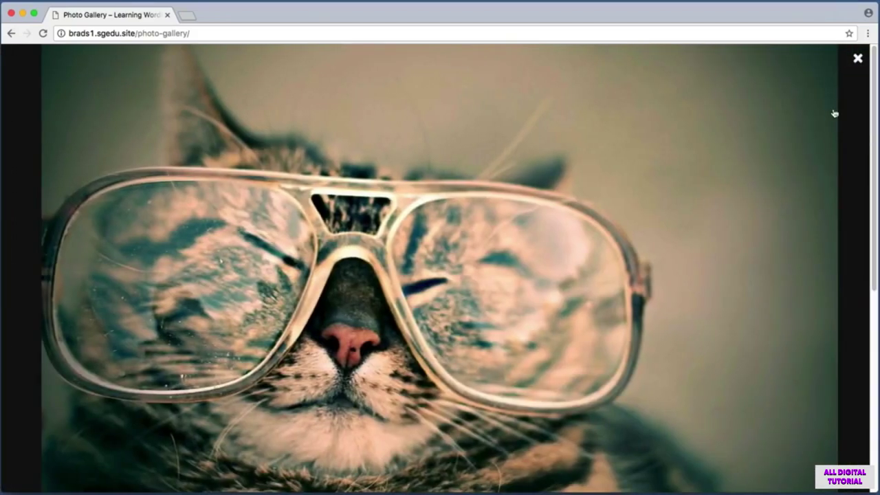
left_click(857, 59)
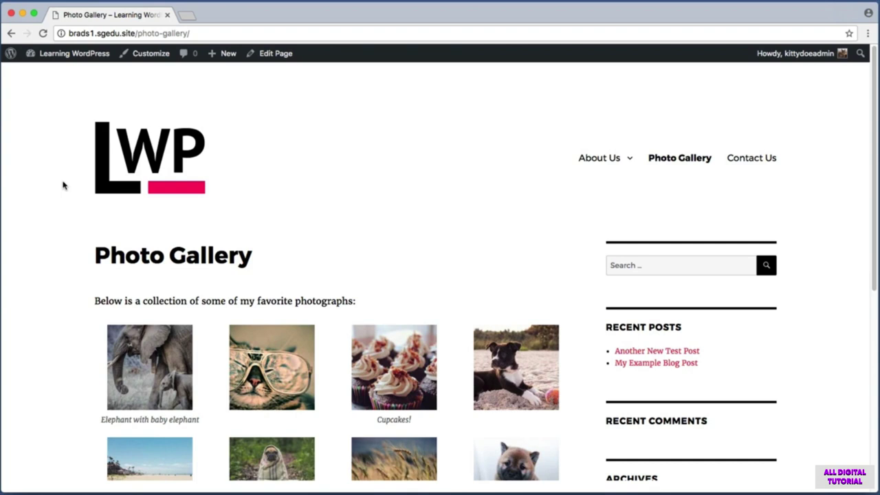
- Return from the live site to the admin dashboard and open the installed plugins list
key("super+shift+4")
left_click_drag(25, 72, 114, 48)
mouse_move(113, 48)
left_click(75, 53)
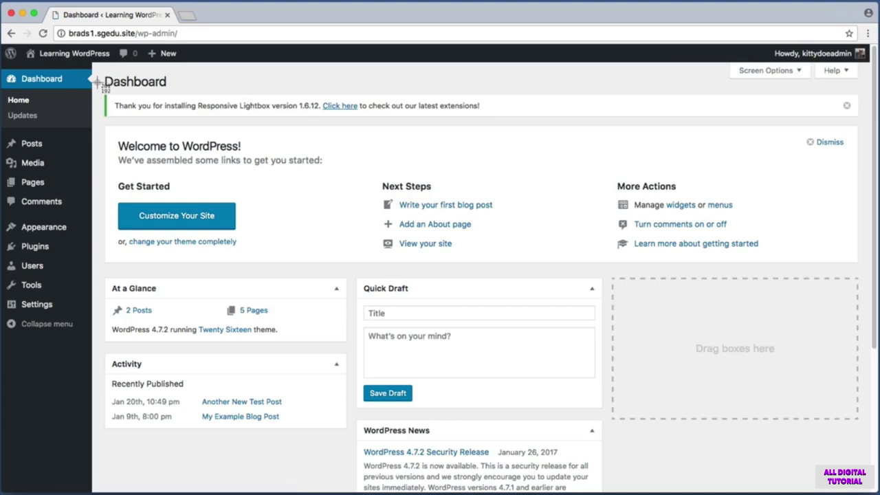
left_click(36, 251)
- Open the Responsive Lightbox plugin's settings and examine the available Lightbox script options
key("super+shift+4")
left_click_drag(98, 153, 328, 411)
key("super+shift+4")
left_click_drag(104, 337, 220, 377)
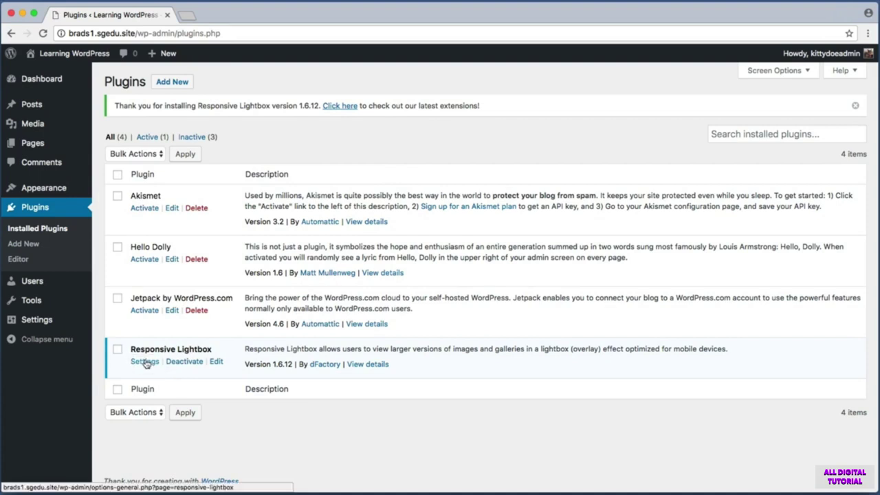
left_click(145, 362)
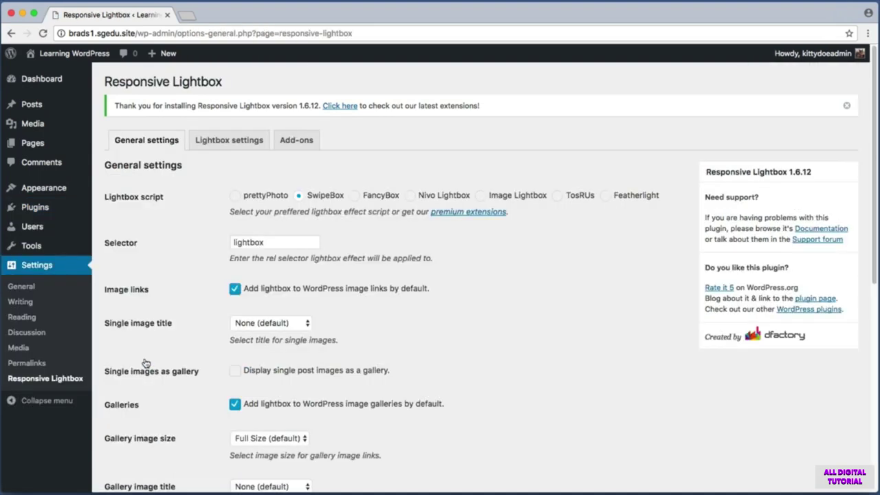
key("super+shift+4")
left_click_drag(102, 177, 672, 219)
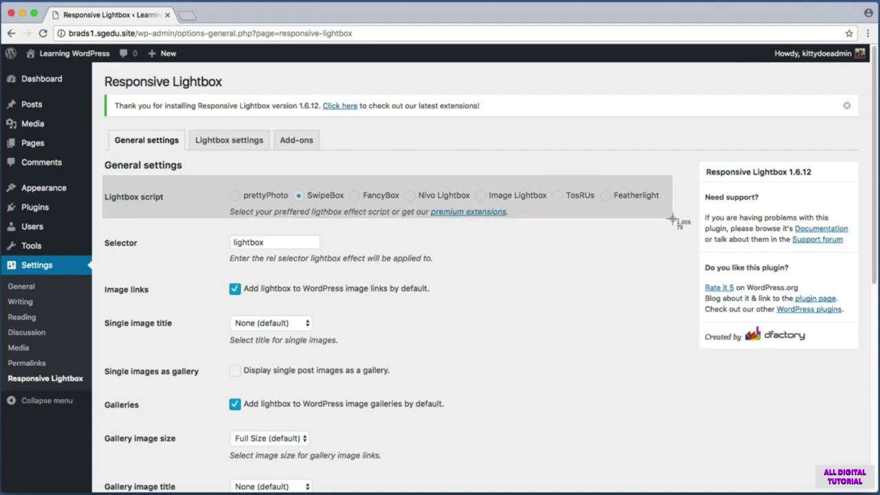
- Switch the Responsive Lightbox plugin's Lightbox script from SwipeBox to FancyBox and save the changes
left_click_drag(673, 219, 673, 218)
key("super+shift+4")
left_click_drag(291, 182, 348, 208)
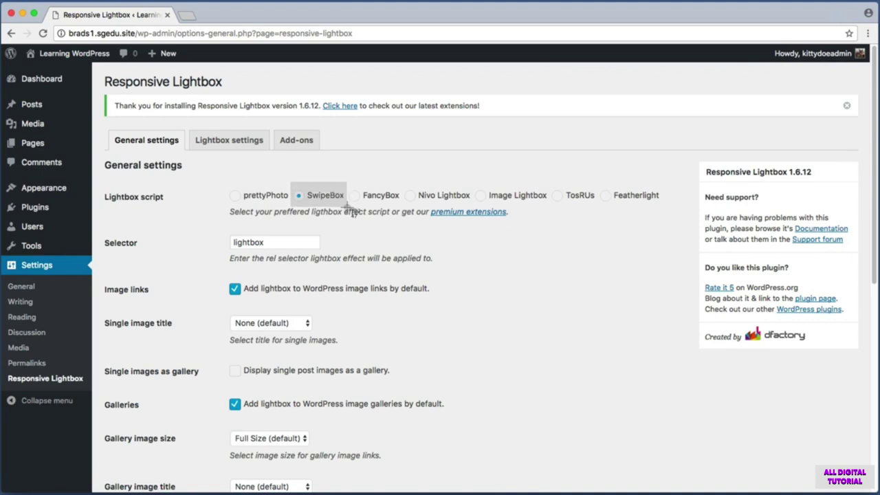
left_click_drag(348, 210, 348, 207)
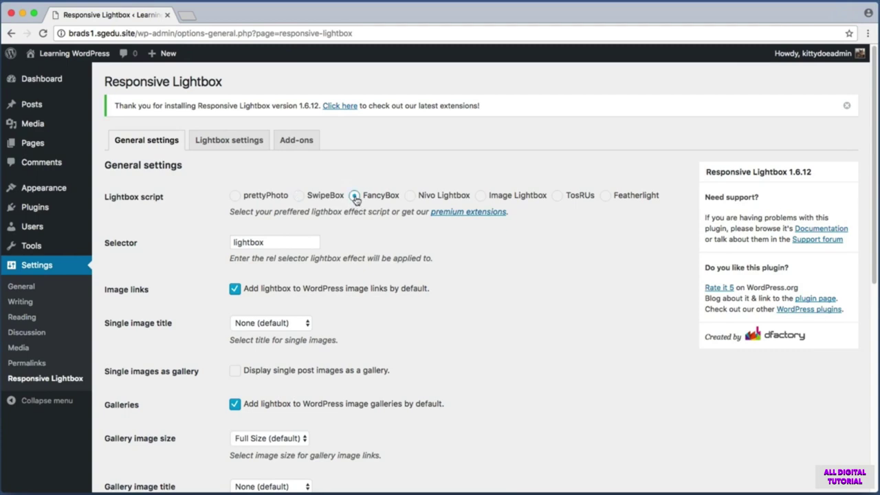
left_click(354, 196)
scroll(528, 238, "down", 10)
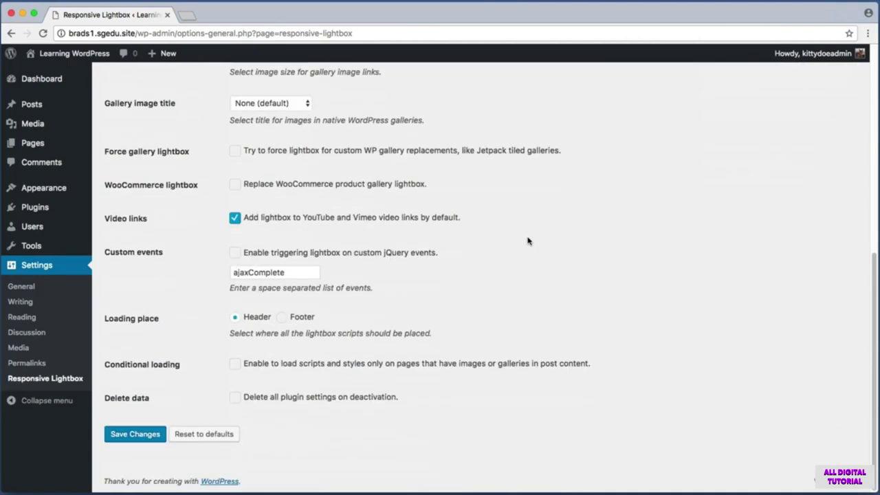
key("super+shift+4")
left_click_drag(100, 419, 172, 451)
left_click(150, 435)
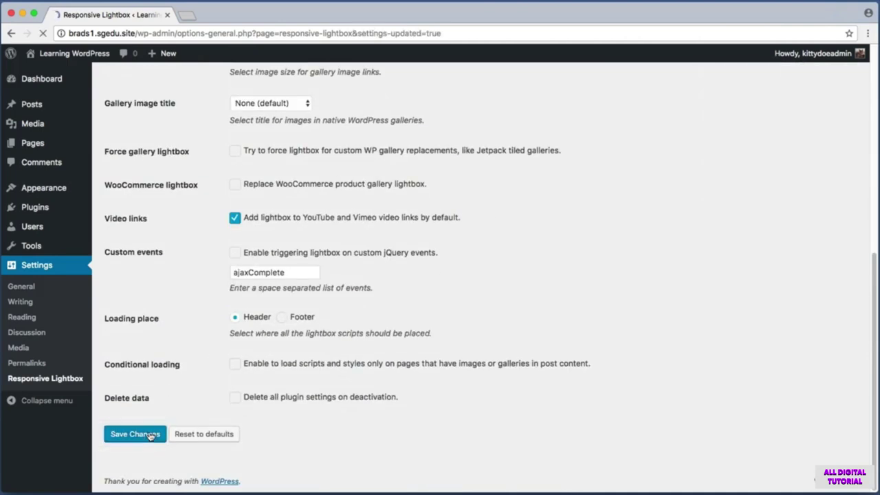
- Dismiss the settings-saved notice and the plugin's thank-you notice on the Responsive Lightbox settings page
key("super+shift+4")
left_click_drag(100, 124, 230, 154)
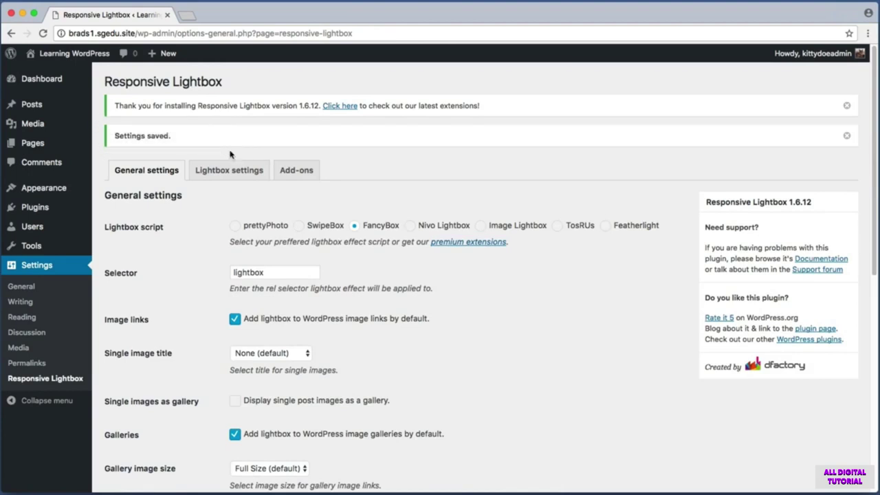
left_click(846, 135)
key("super+shift+4")
left_click_drag(99, 88, 319, 124)
key("super+shift+4")
left_click_drag(834, 90, 858, 122)
left_click(847, 105)
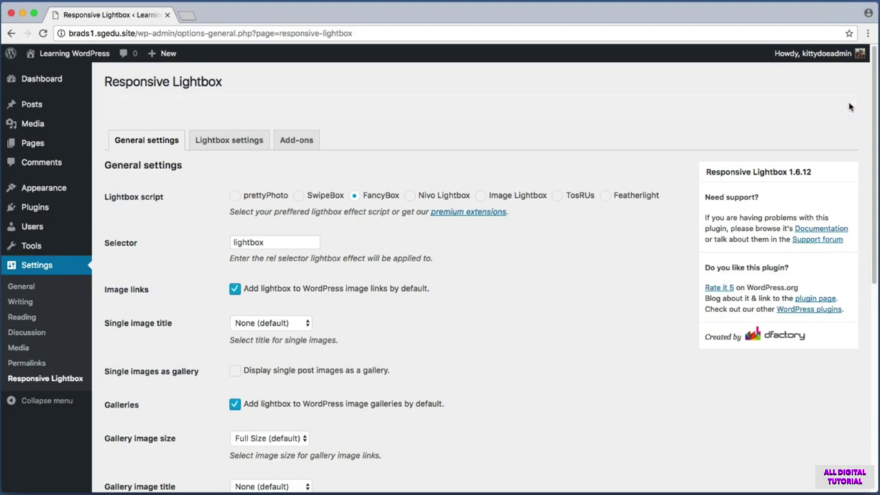
- Visit the live site from the admin area and open its Photo Gallery page
key("super+shift+4")
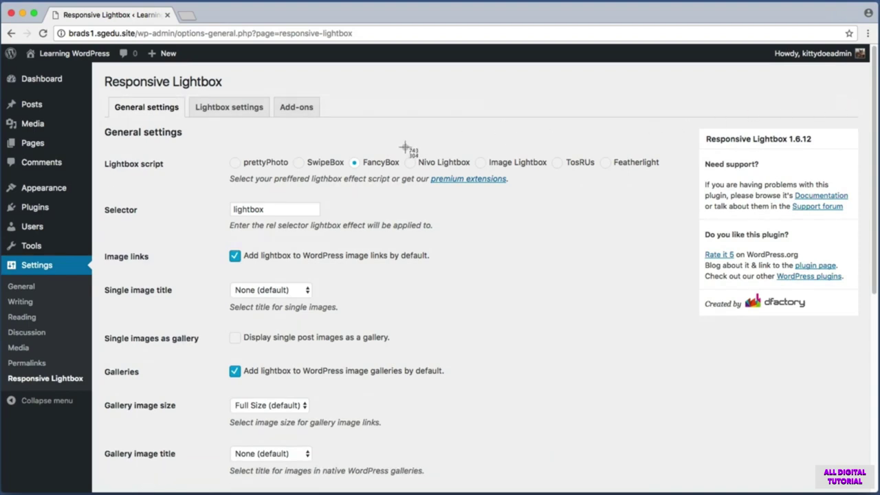
left_click_drag(297, 153, 406, 177)
key("super+shift+4")
left_click(97, 57)
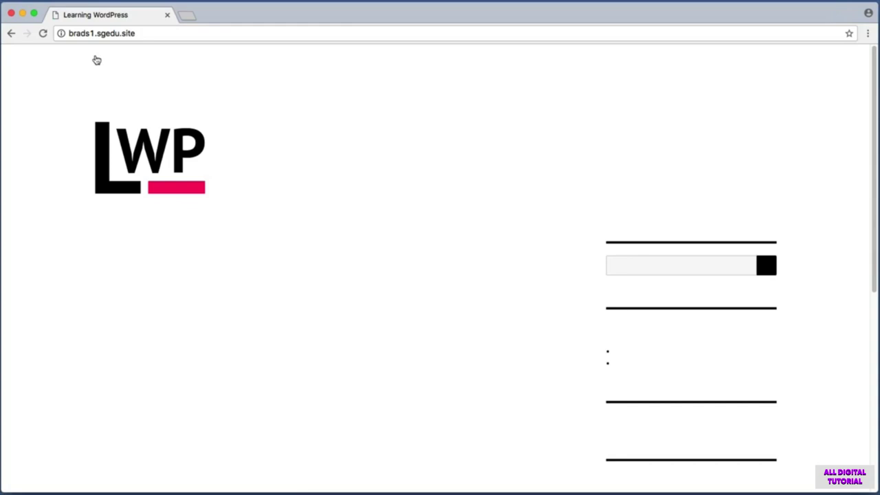
left_click(702, 158)
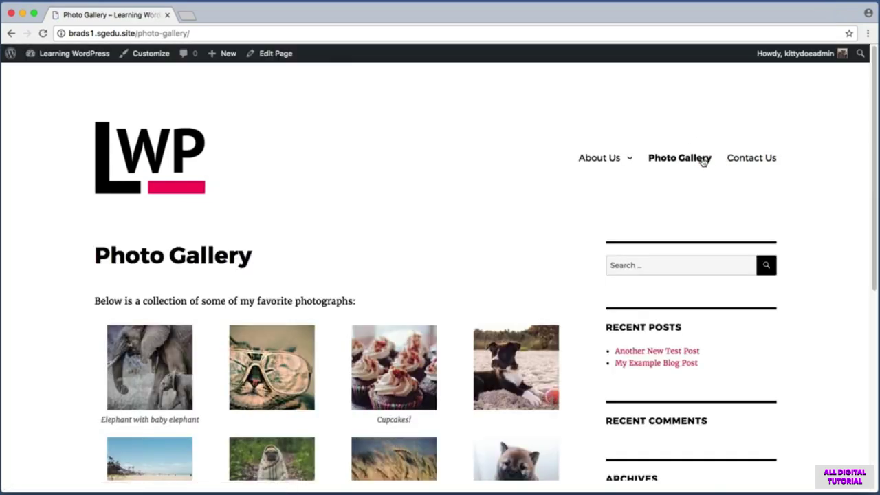
scroll(73, 213, "down", 1)
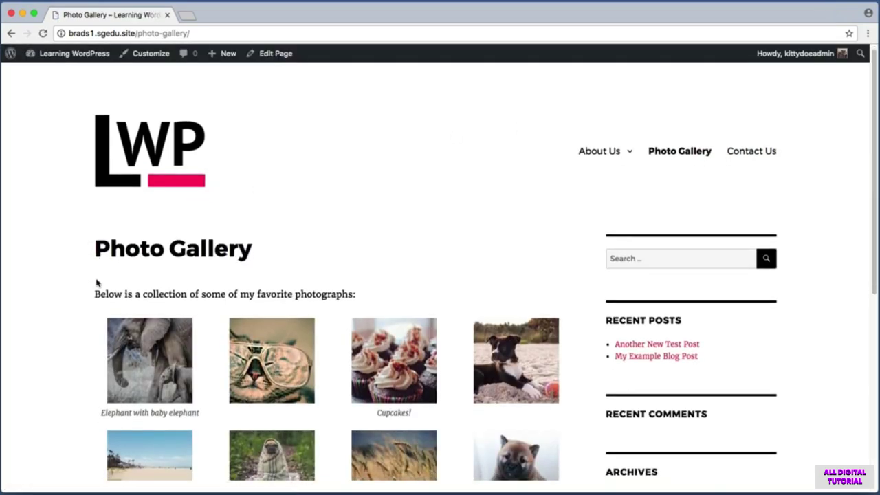
- Open the elephant photo in the lightbox and examine the overlay around it and the arrow to the next photo
left_click(135, 344)
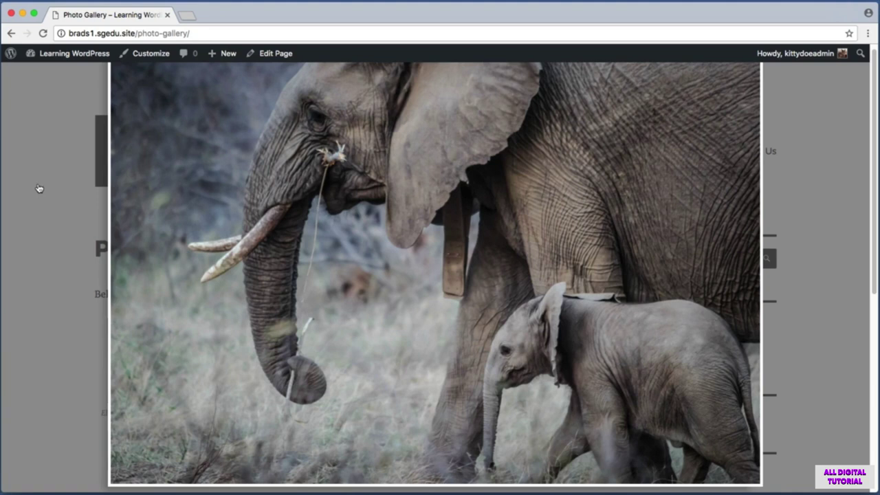
key("super+shift+4")
left_click_drag(9, 134, 101, 371)
key("super+shift+4")
left_click_drag(693, 249, 729, 280)
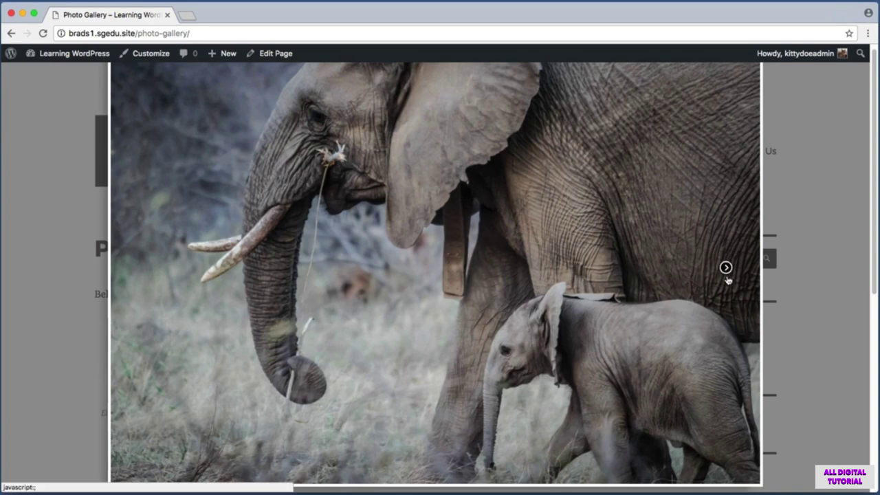
- Step forward through the lightbox to the puppy photo, go back to the cupcakes and forward again, and close the lightbox
left_click(725, 270)
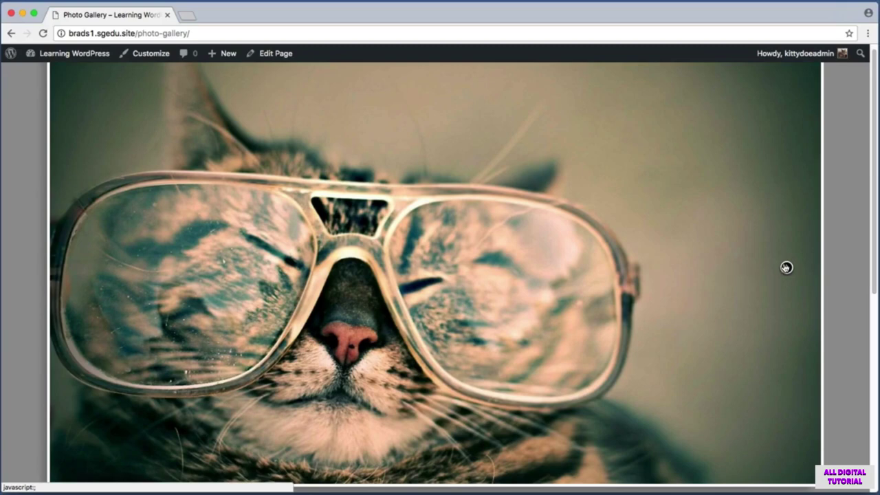
left_click(788, 269)
left_click(727, 267)
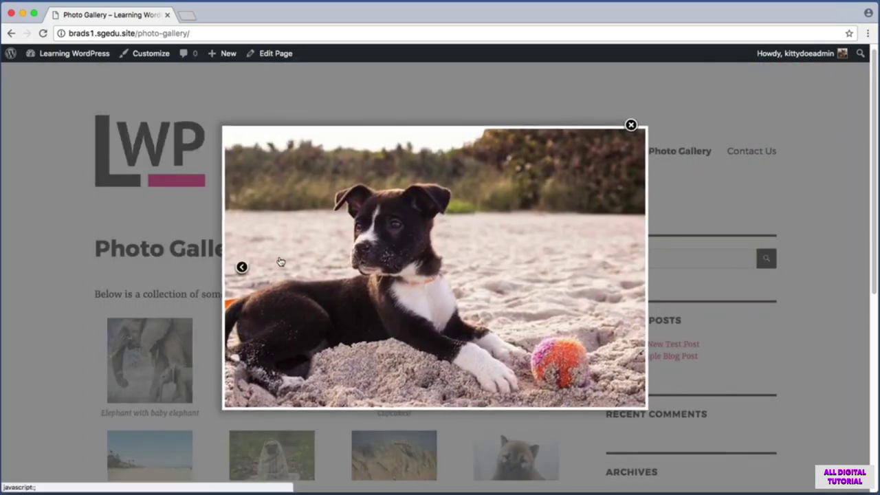
left_click(241, 270)
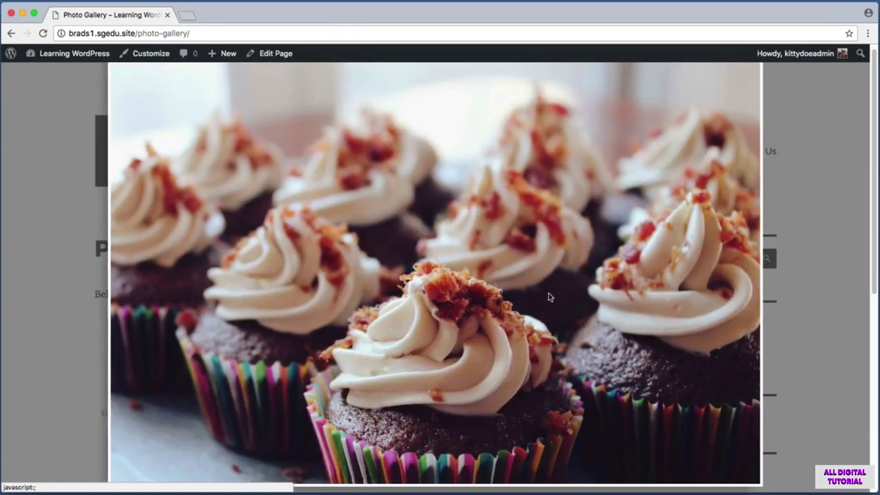
left_click(728, 273)
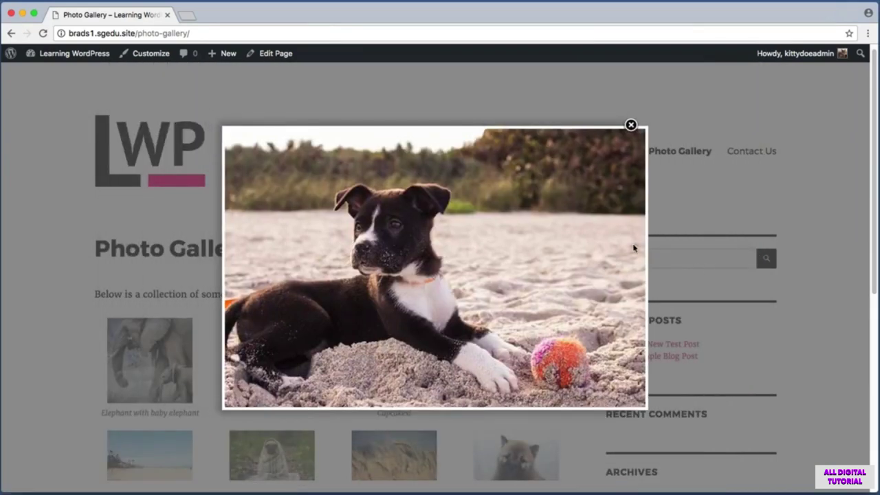
left_click(630, 127)
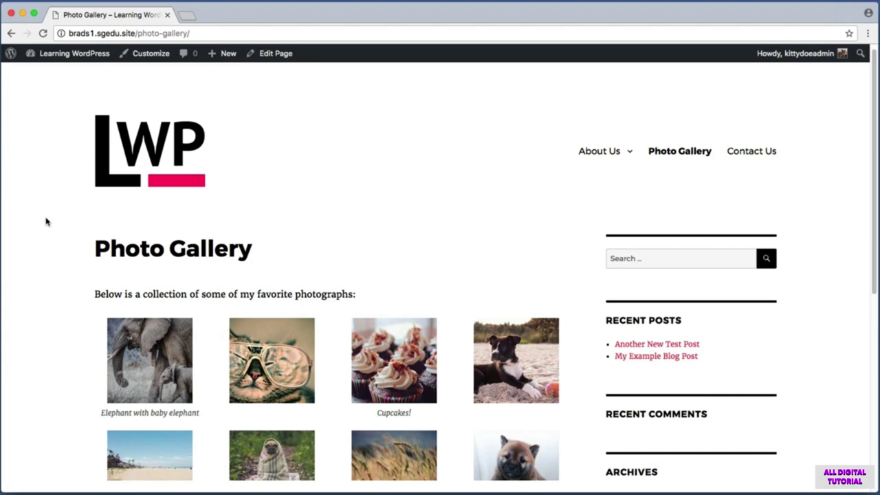
key("super+shift+4")
left_click_drag(69, 263, 581, 431)
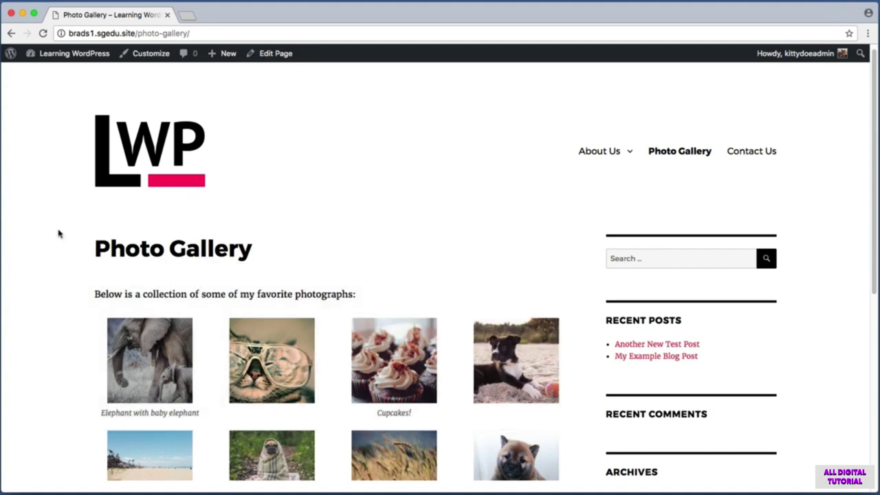